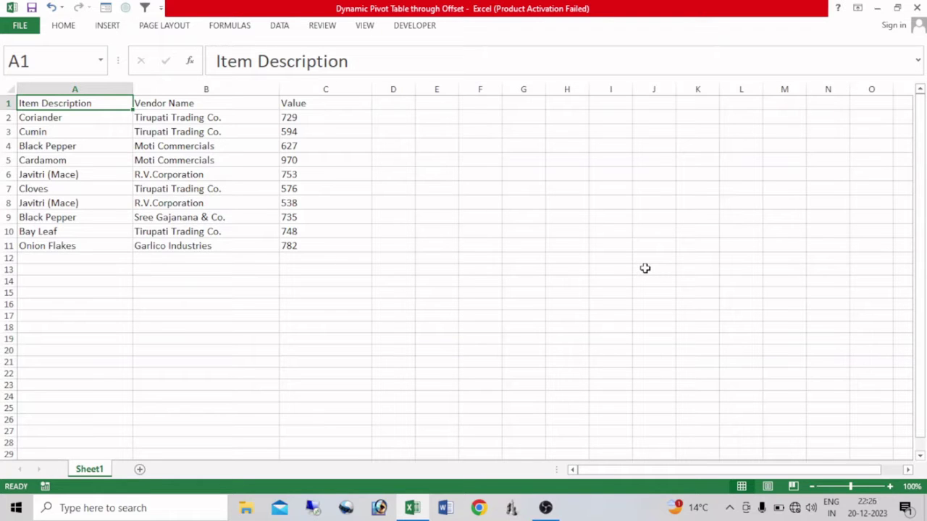
- Create a PivotTable from Sheet1!$A$1:$C$11 on the existing worksheet, placed at cell G7
click(196, 176)
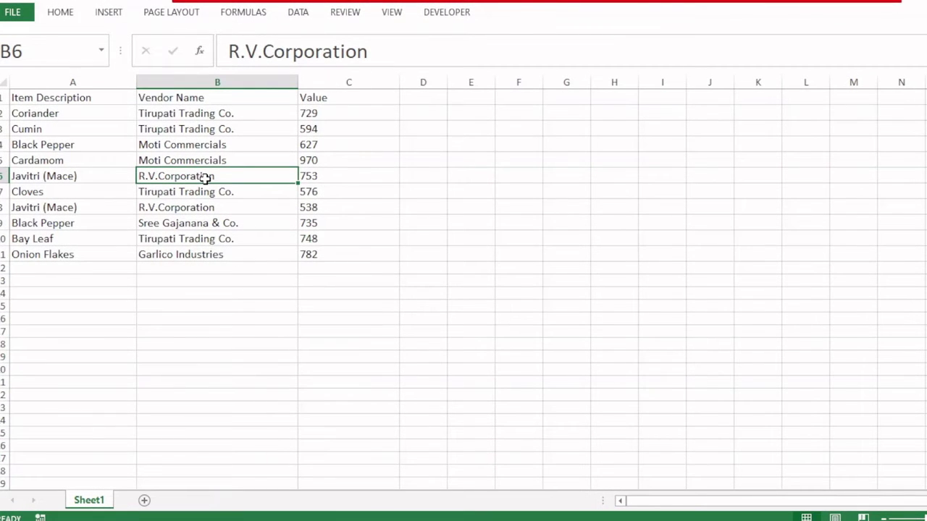
key(alt)
key(n)
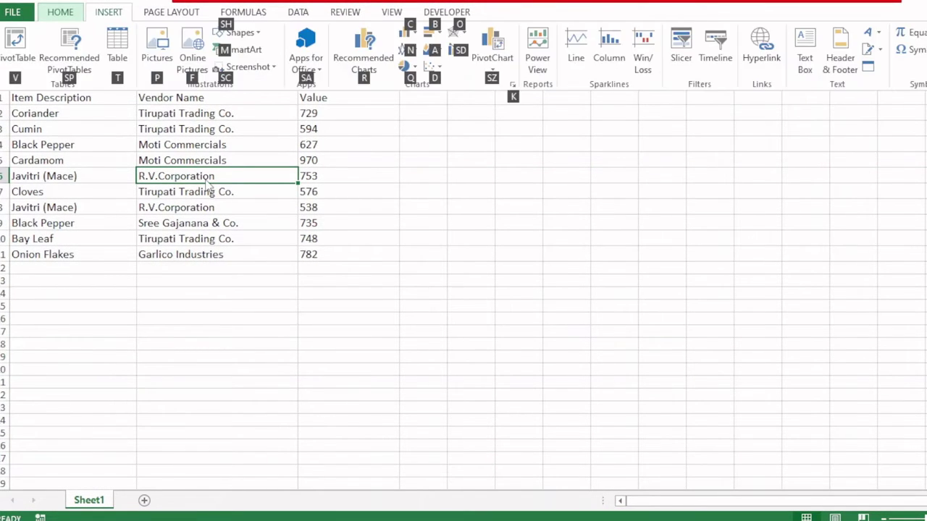
key(v)
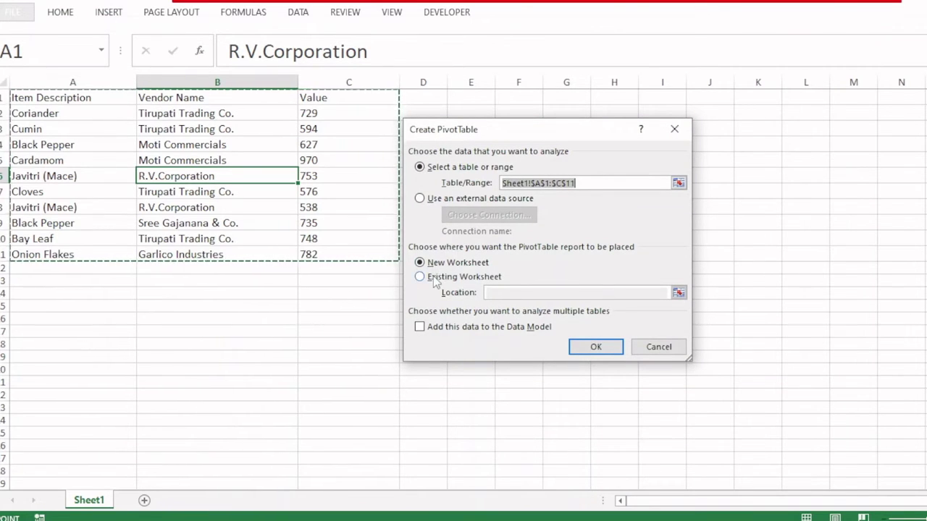
click(436, 281)
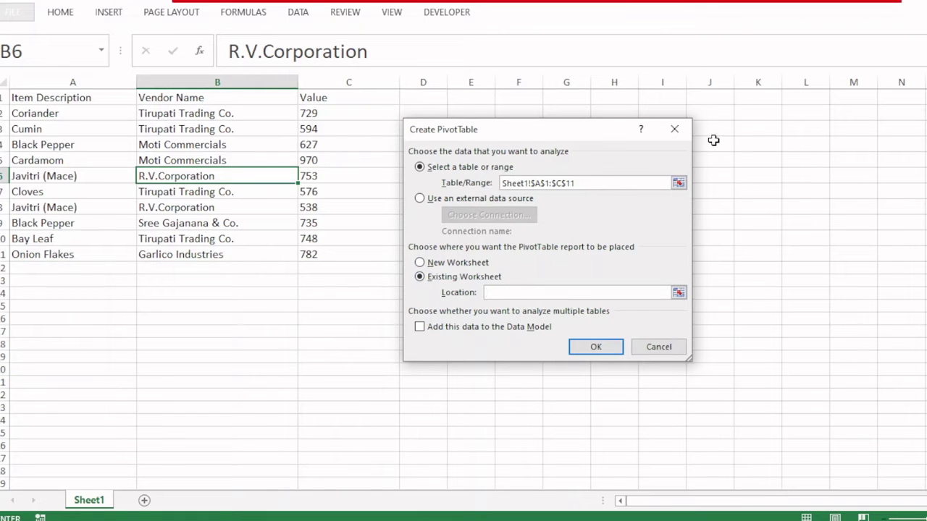
drag(495, 133, 514, 259)
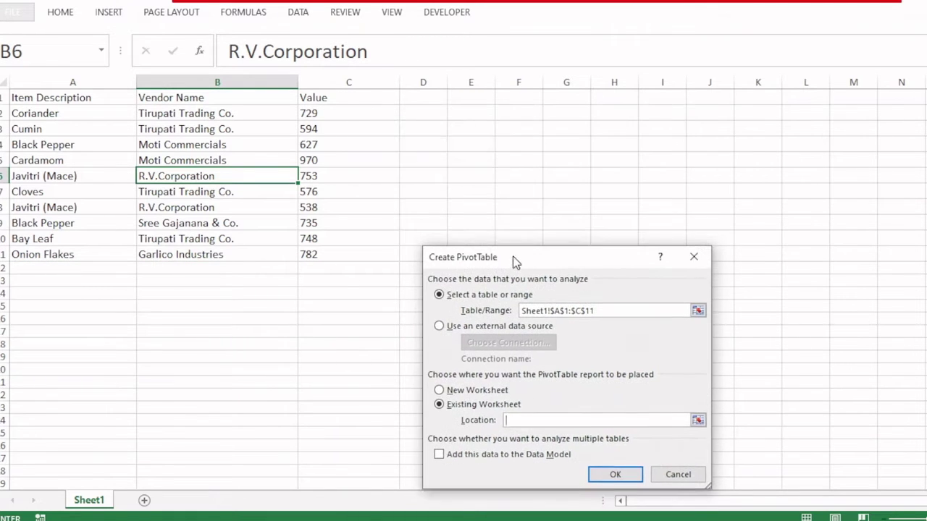
click(574, 187)
click(615, 473)
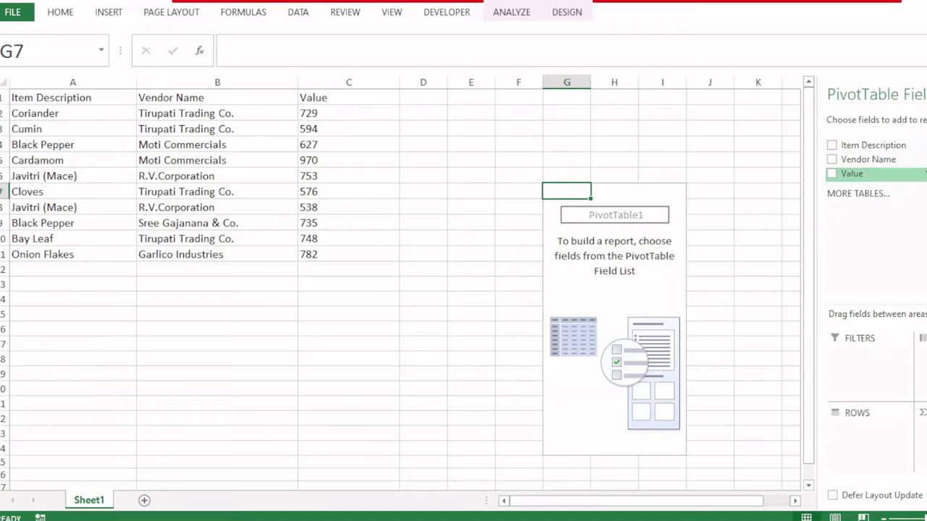
- Add Item Description as the PivotTable's row field and Value as its summed values field
click(831, 144)
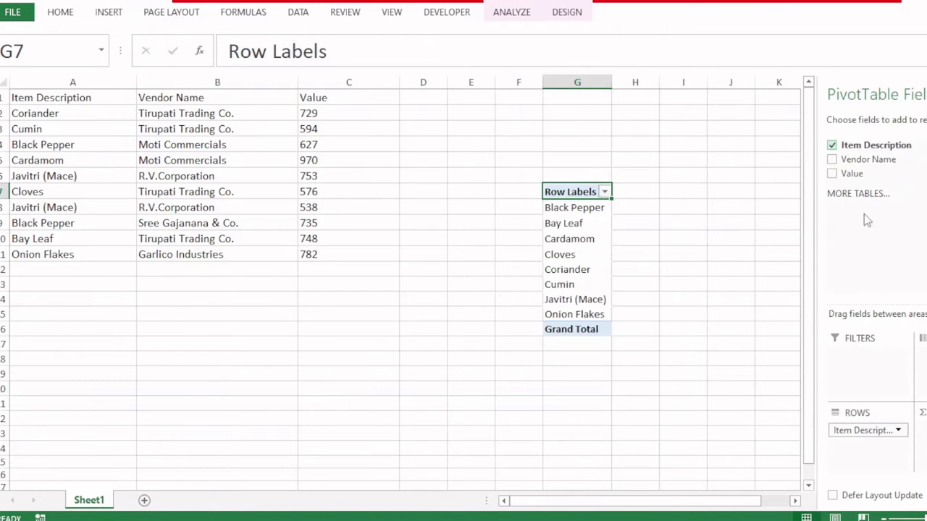
click(832, 173)
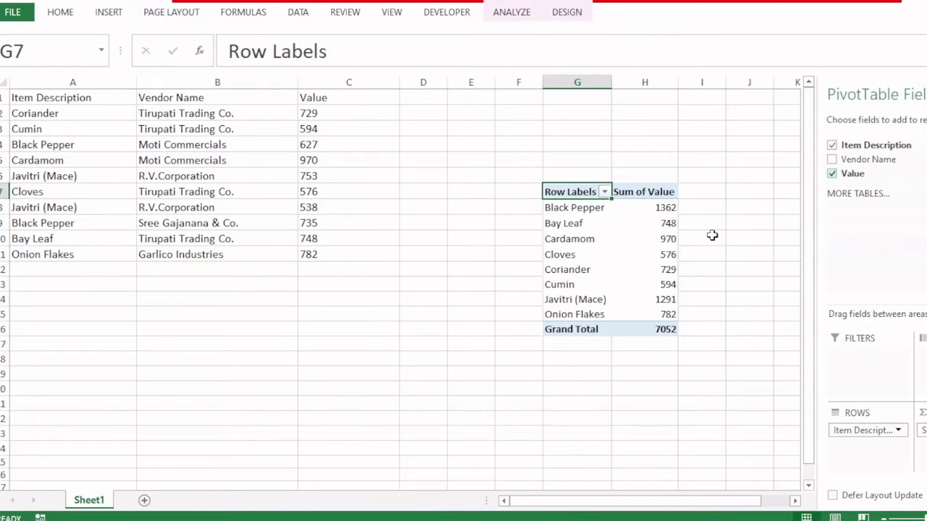
click(736, 209)
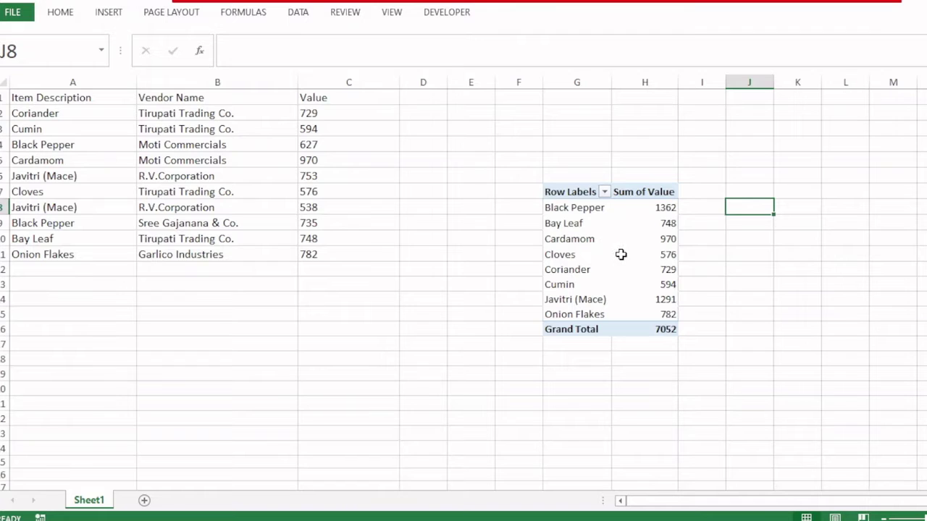
mouse_move(618, 254)
mouse_move(612, 237)
- Append a record in row 12 of the source data with item Nutmeg, vendor xyz and value 253
click(39, 266)
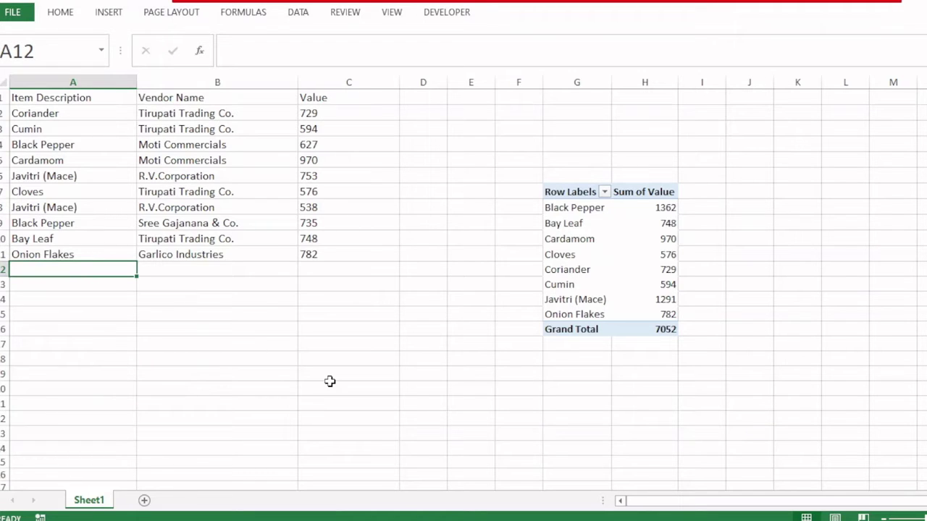
text(Nutmeg)
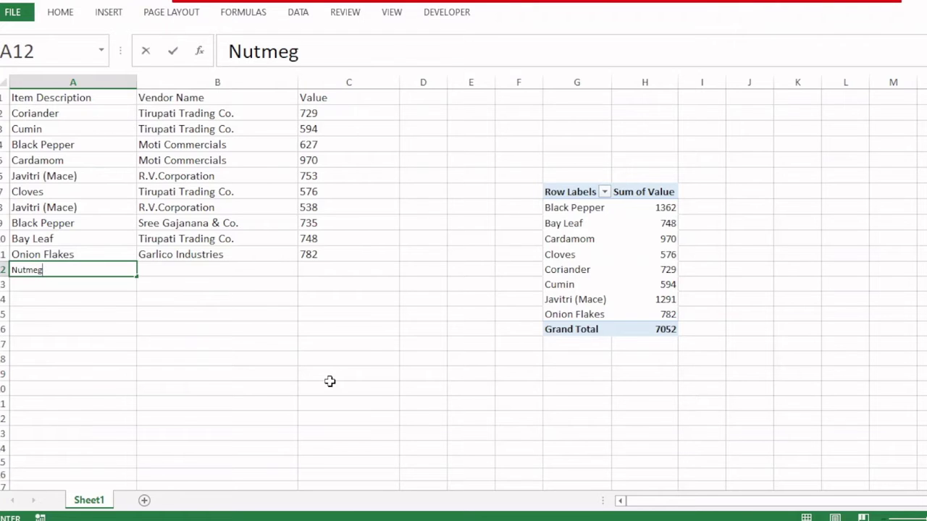
key(Tab)
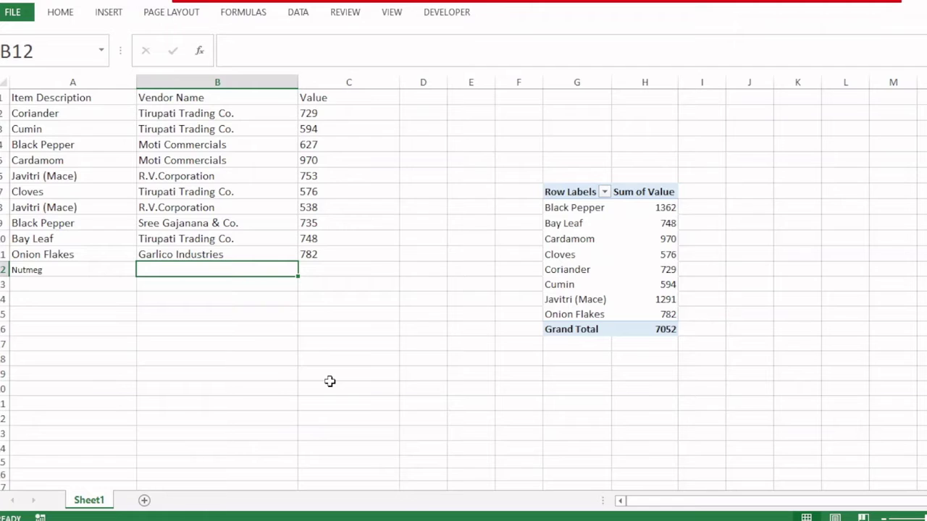
text(xyz)
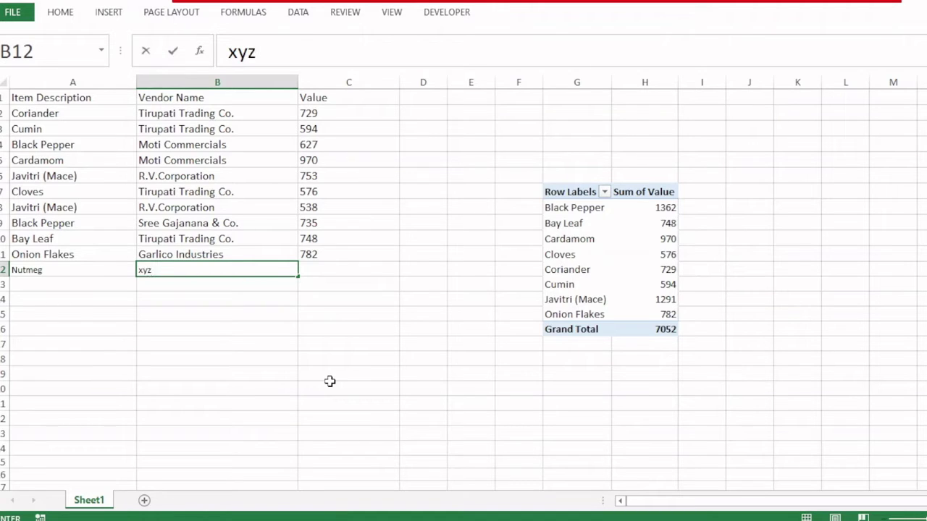
key(Tab)
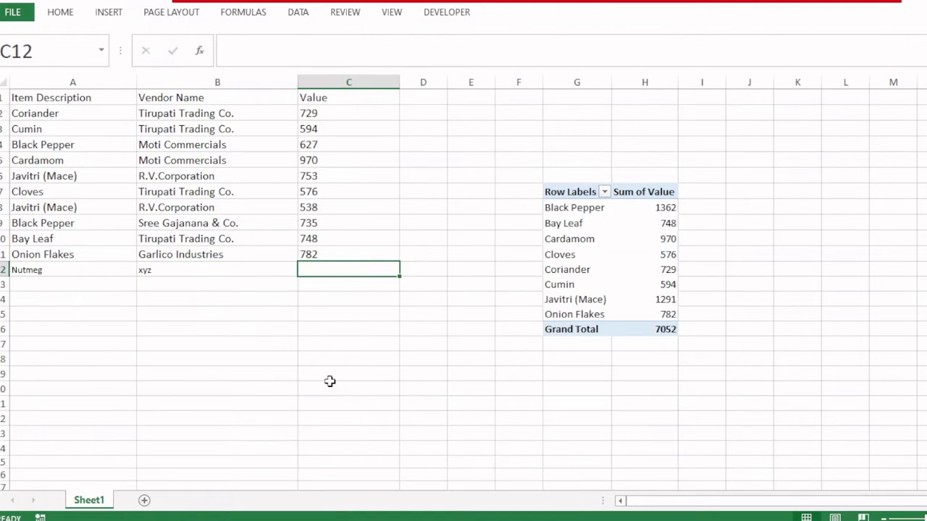
text(253)
key(Return)
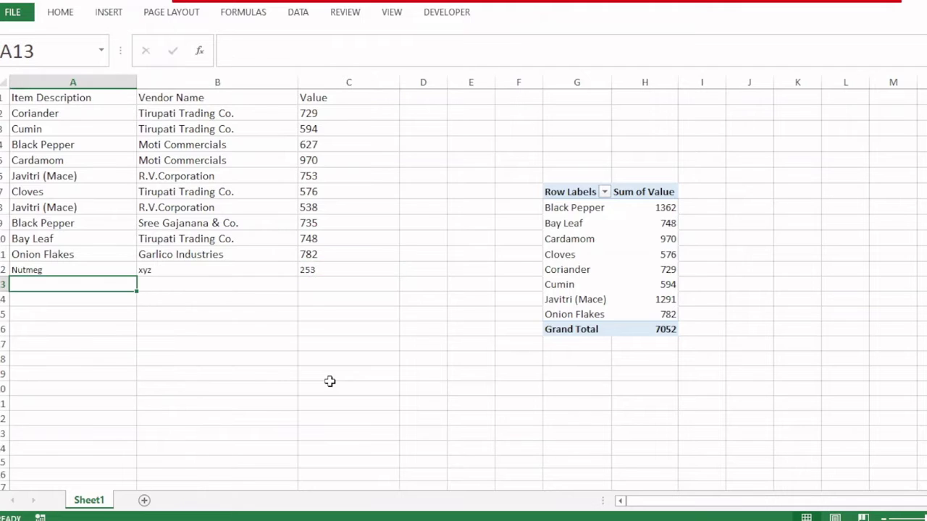
- Copy the formatting of the Onion Flakes row, A11:C11, onto the new Nutmeg row, A12:C12
drag(168, 258, 308, 256)
click(60, 16)
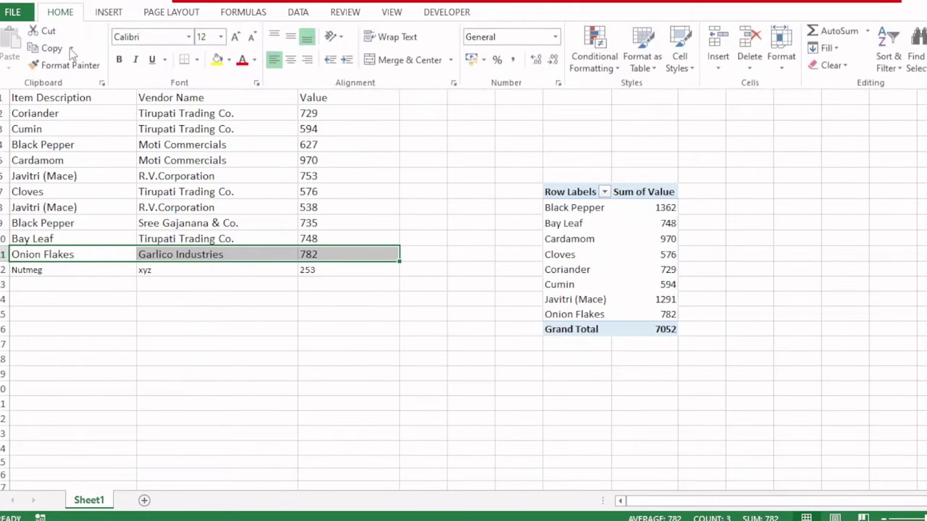
click(64, 66)
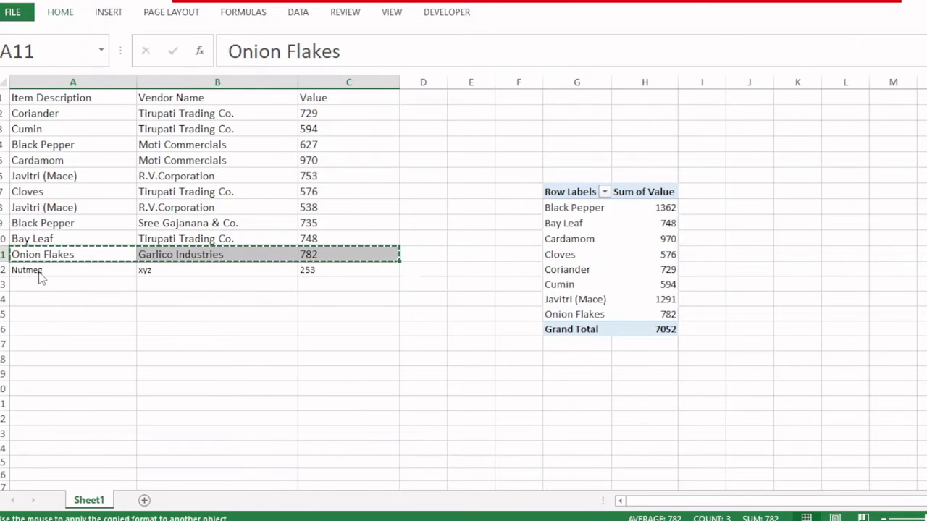
drag(42, 269, 307, 271)
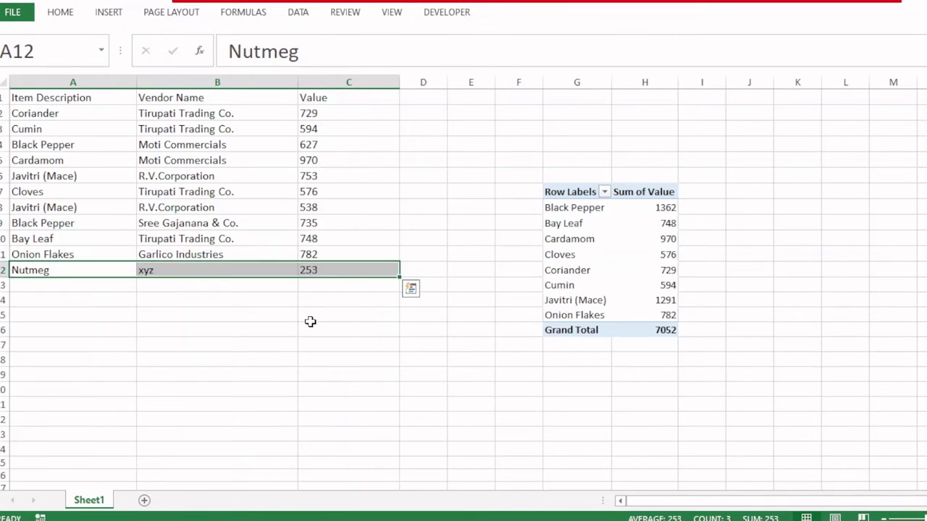
click(310, 318)
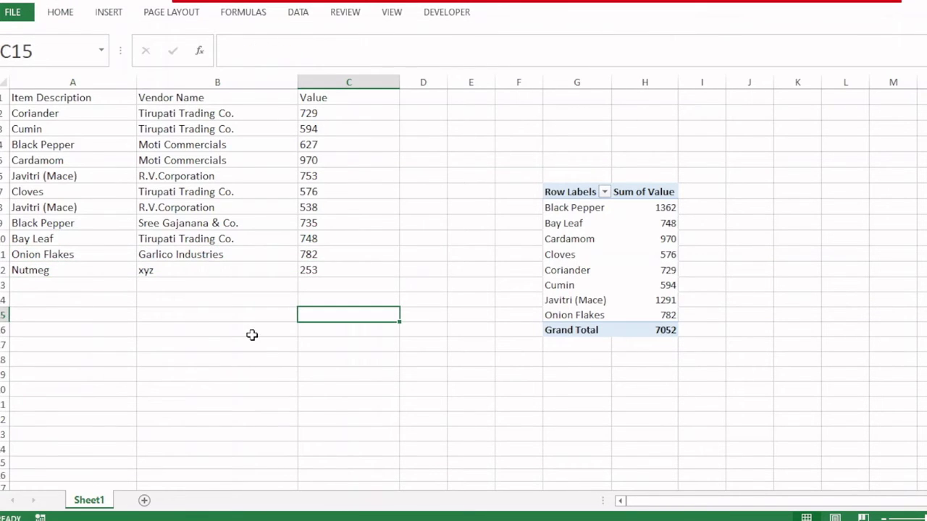
- Refresh the PivotTable against its current source range
click(600, 270)
right_click(598, 270)
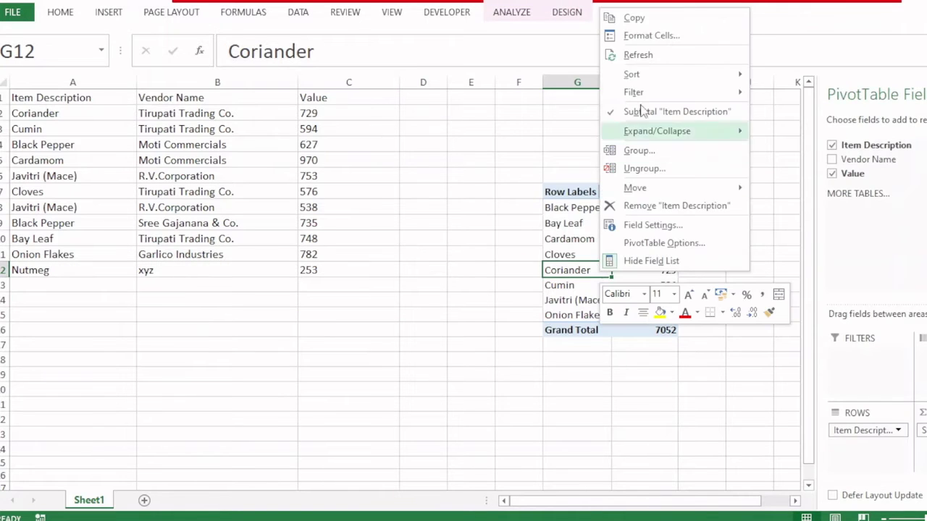
click(642, 54)
mouse_move(620, 315)
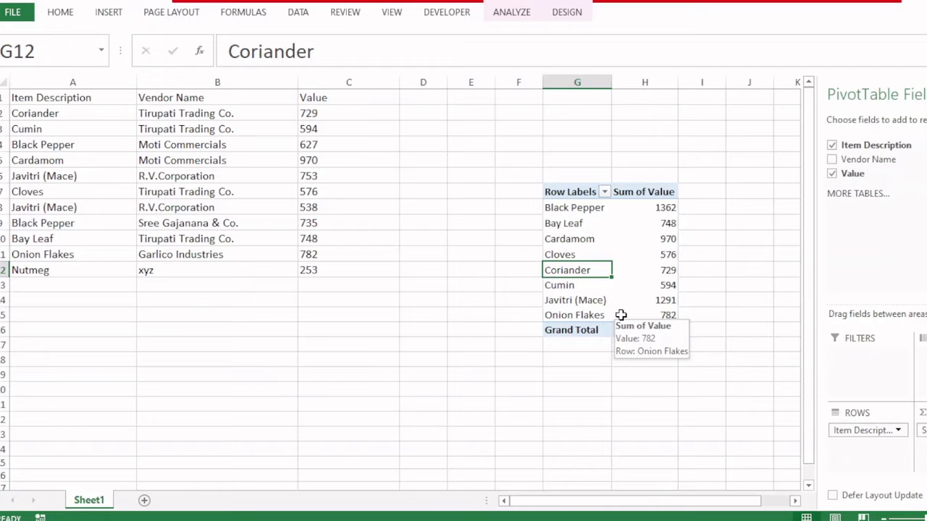
- Change the PivotTable's data source to Sheet1!$A$1:$C$12 so it includes the Nutmeg row
key(ctrl+F1)
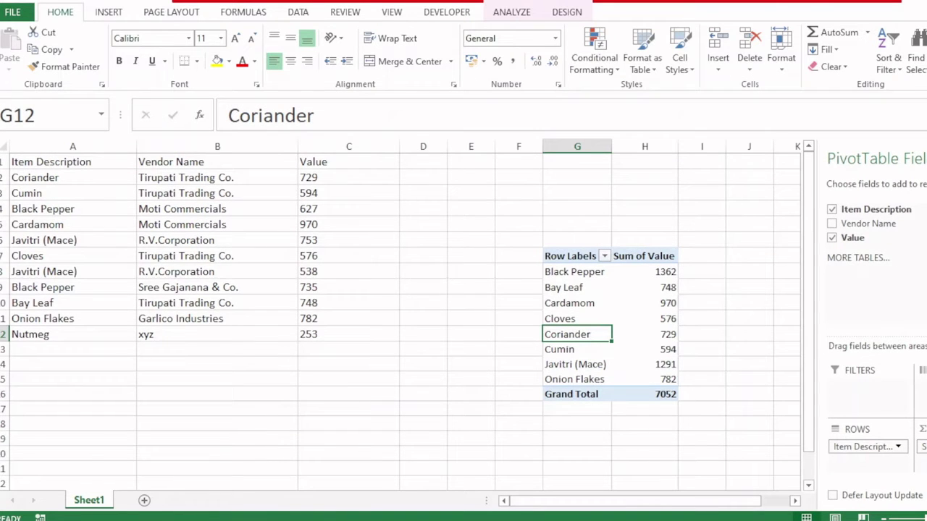
click(518, 14)
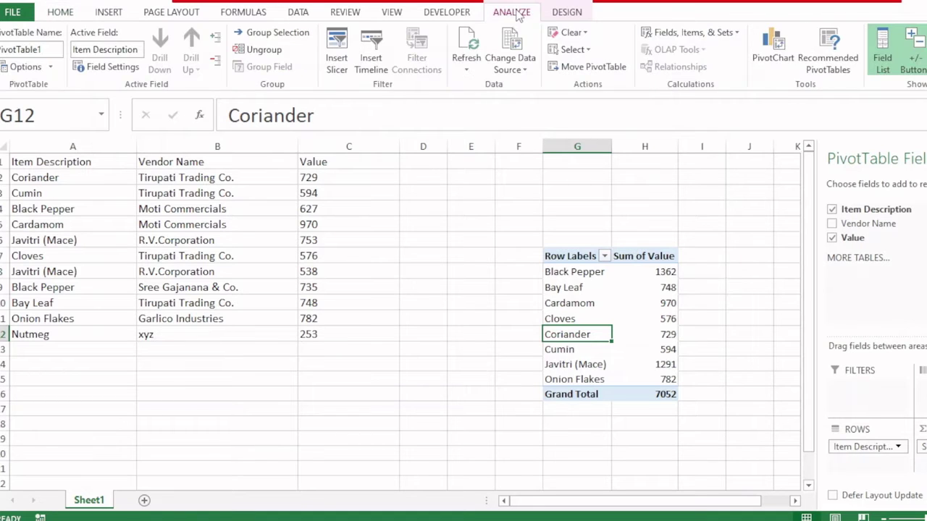
click(507, 67)
click(539, 88)
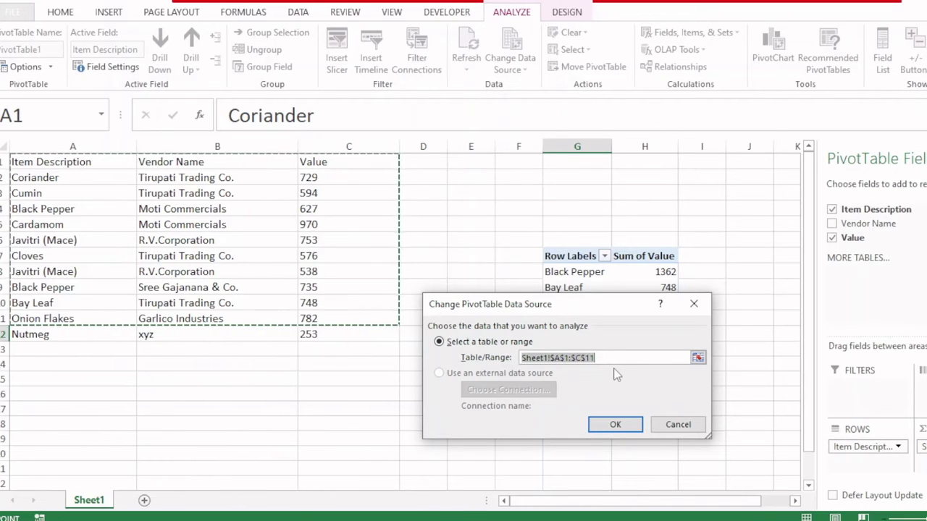
key(shift+Down)
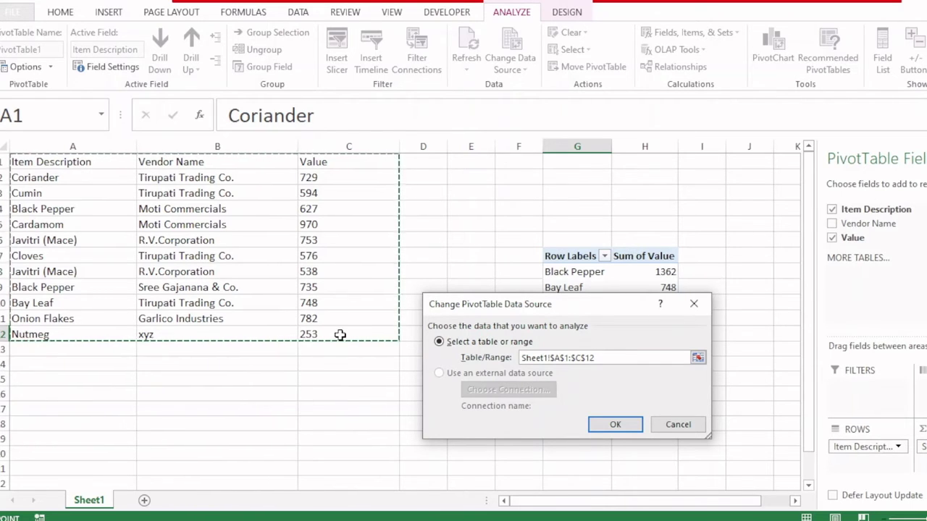
click(616, 426)
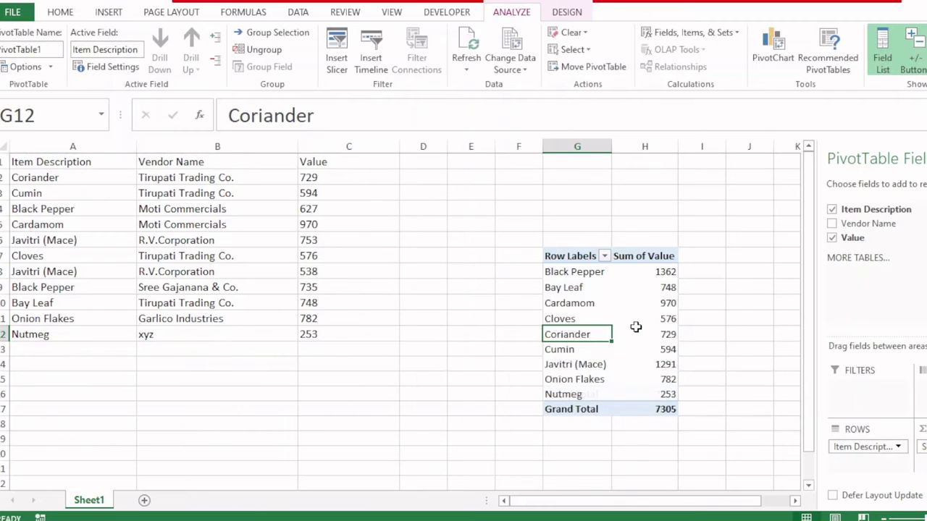
- Review the PivotTable's data source range and leave it as it is
right_click(634, 327)
key(Escape)
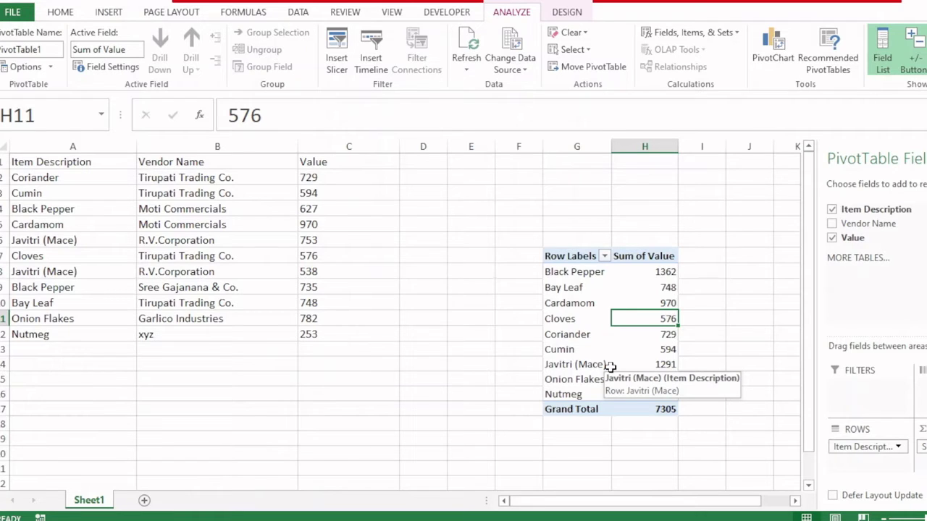
click(510, 64)
click(528, 87)
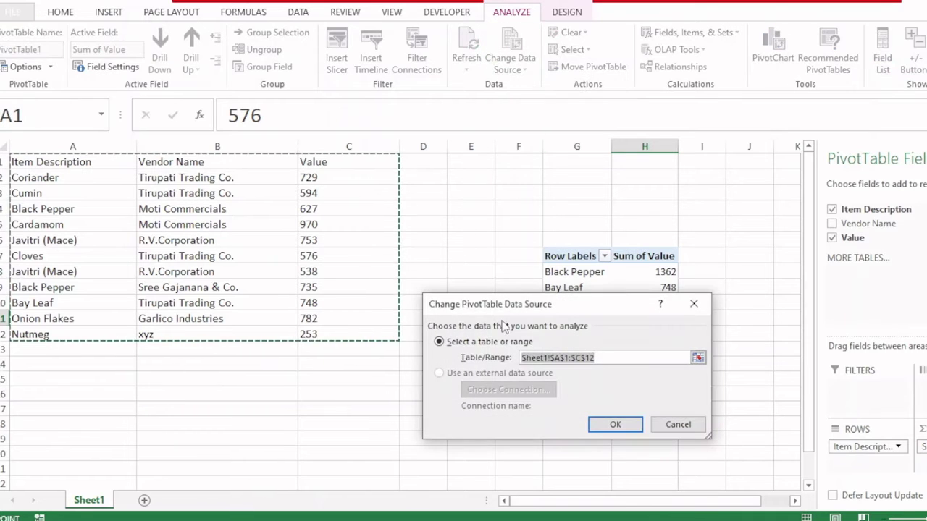
click(688, 425)
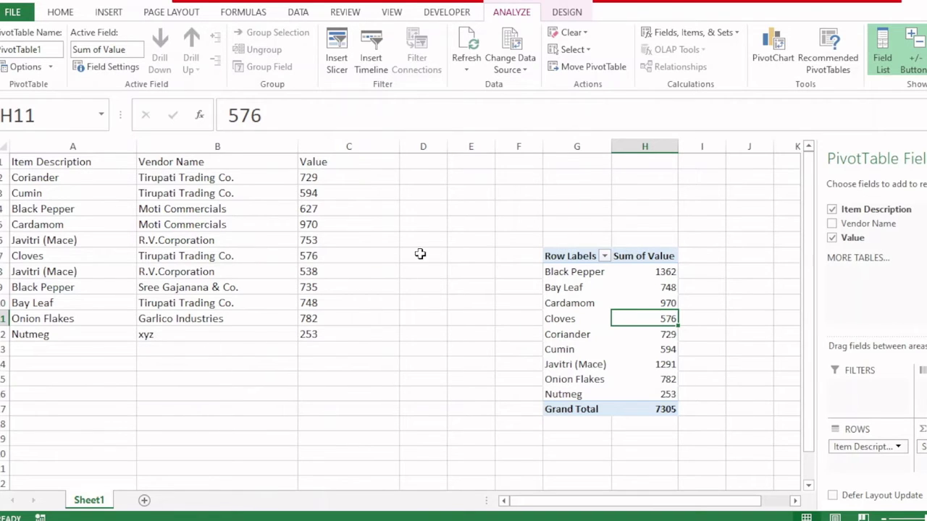
mouse_move(417, 162)
mouse_down()
mouse_move(417, 209)
mouse_move(416, 162)
mouse_up()
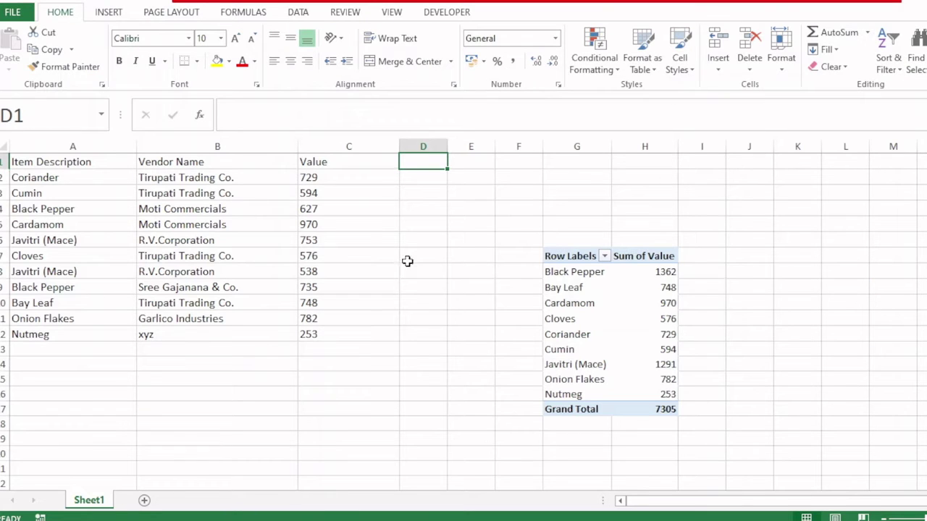
click(617, 293)
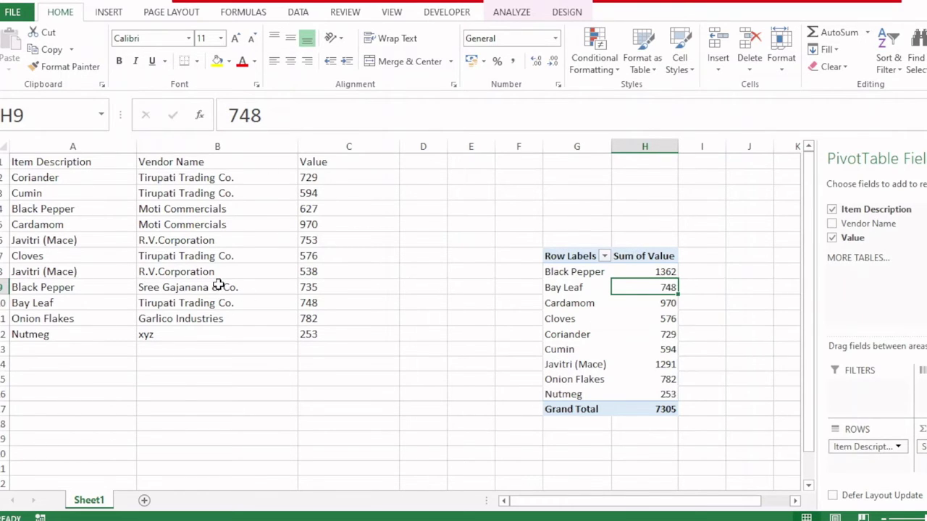
- Start an OFFSET formula in cell D3 with the absolute reference $A$1, 0 rows and 0 columns
click(422, 196)
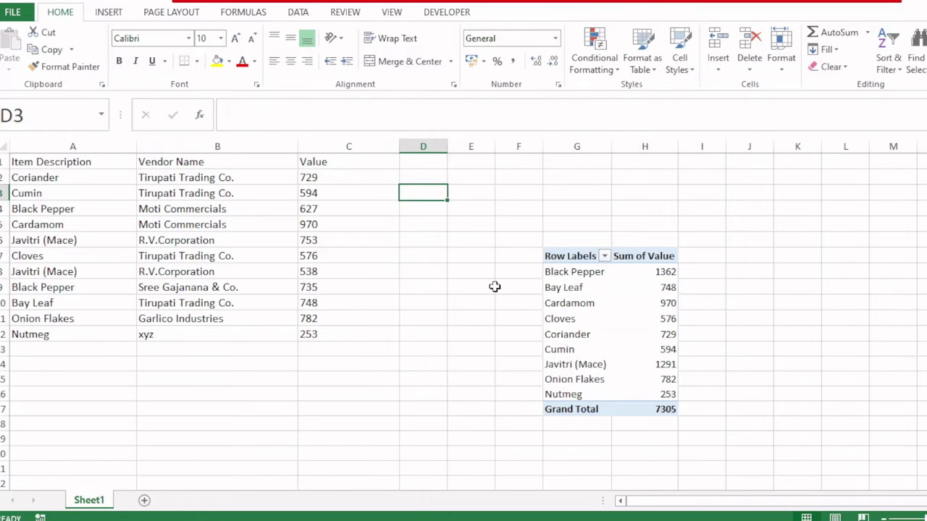
text(=)
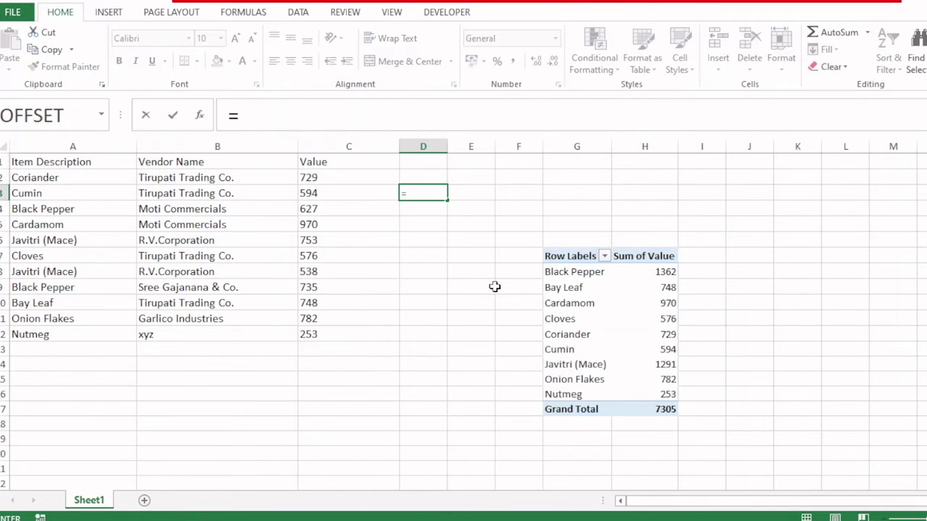
text(offset)
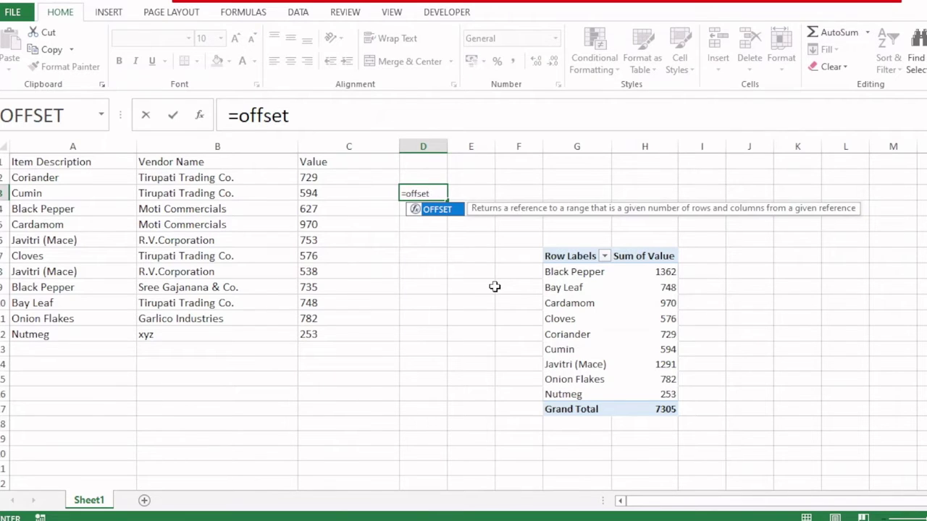
key(Tab)
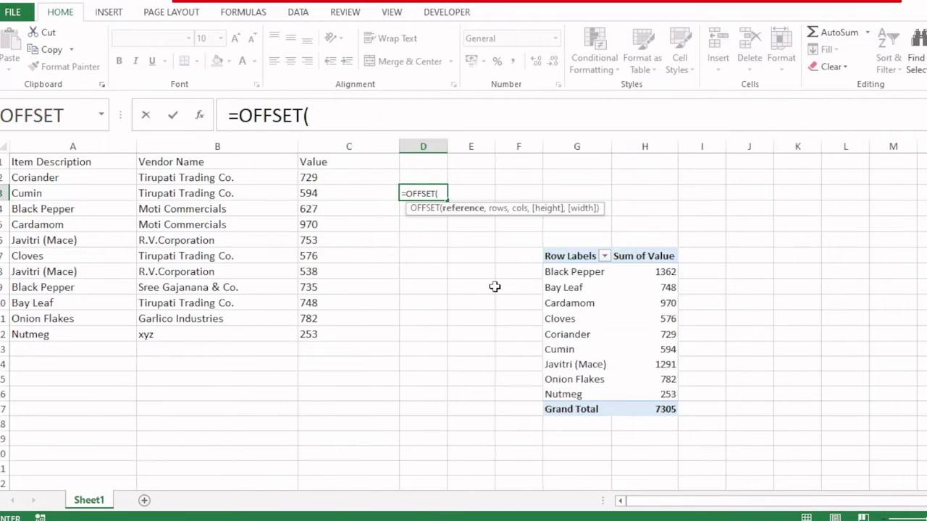
key(BackSpace)
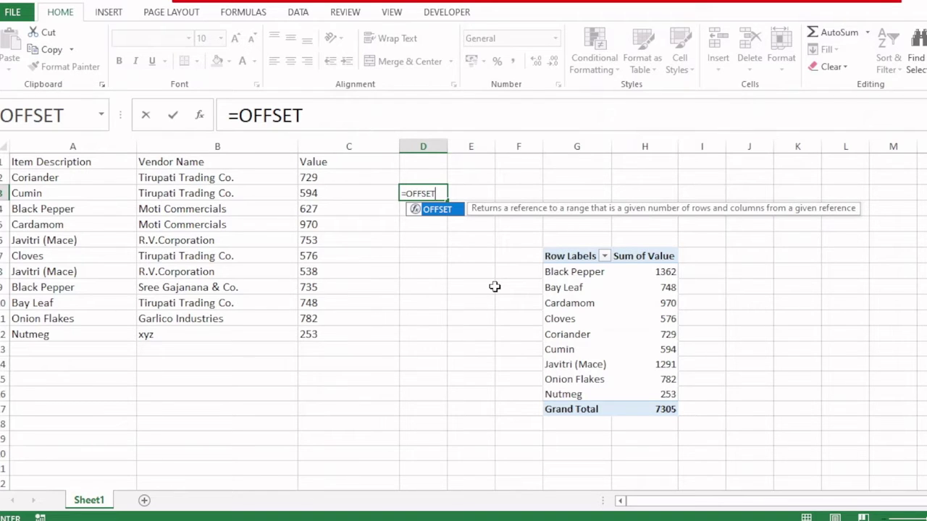
text(()
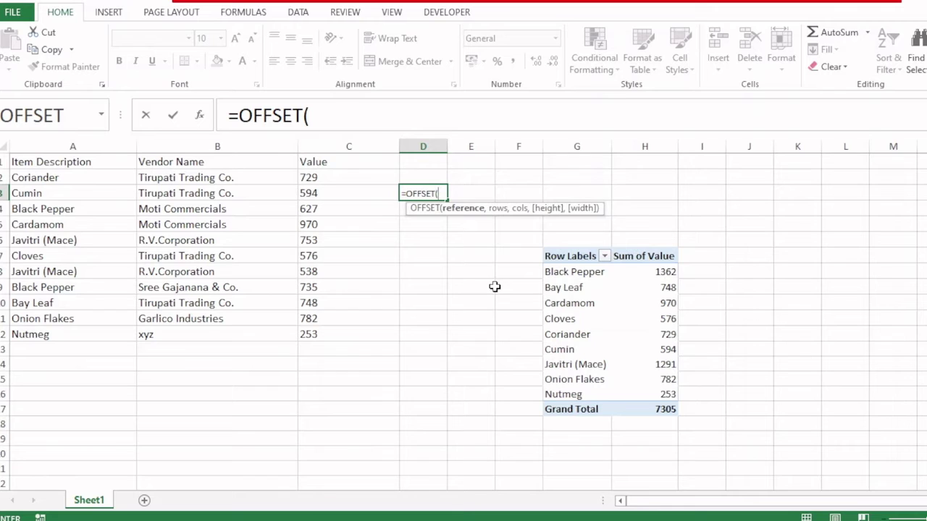
key(BackSpace)
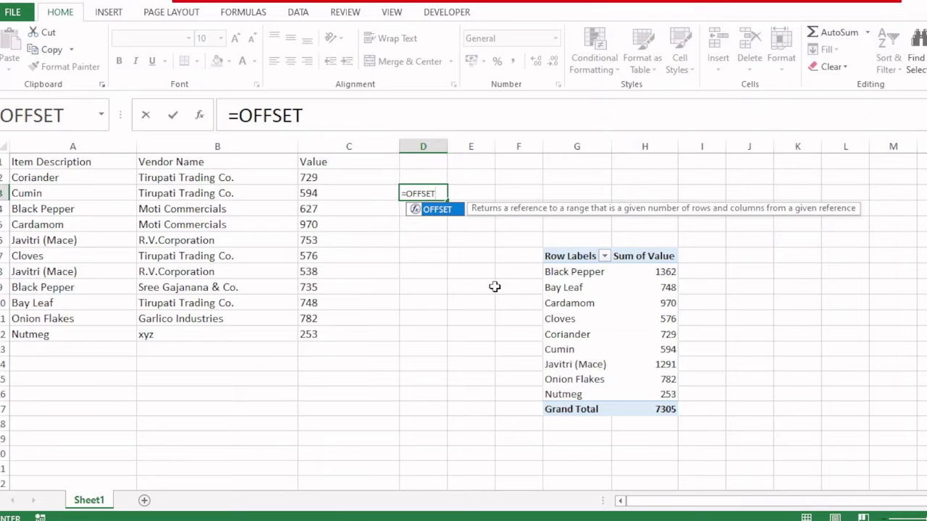
text(()
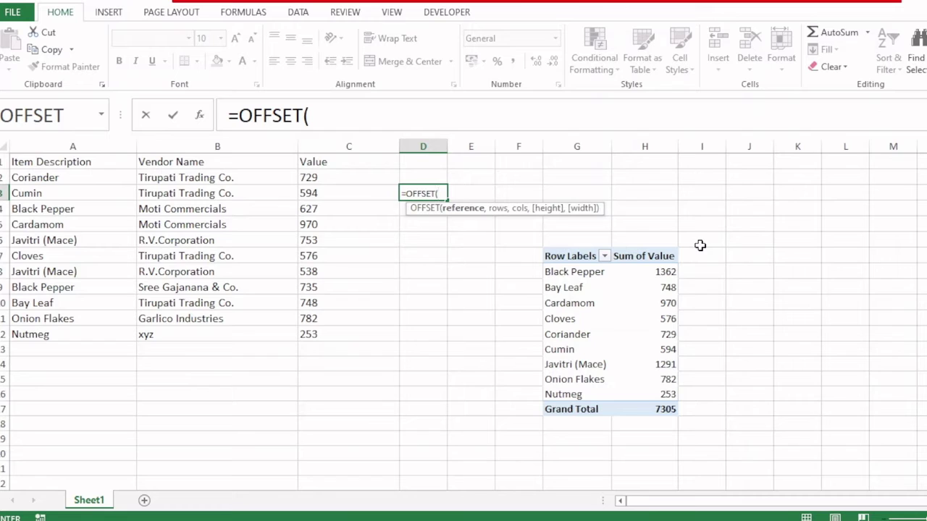
click(80, 161)
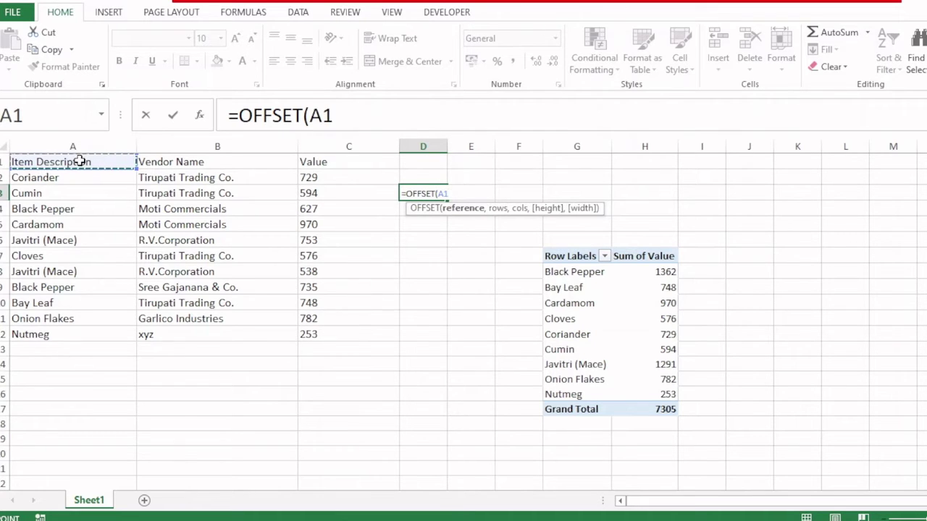
key(F4)
text(,)
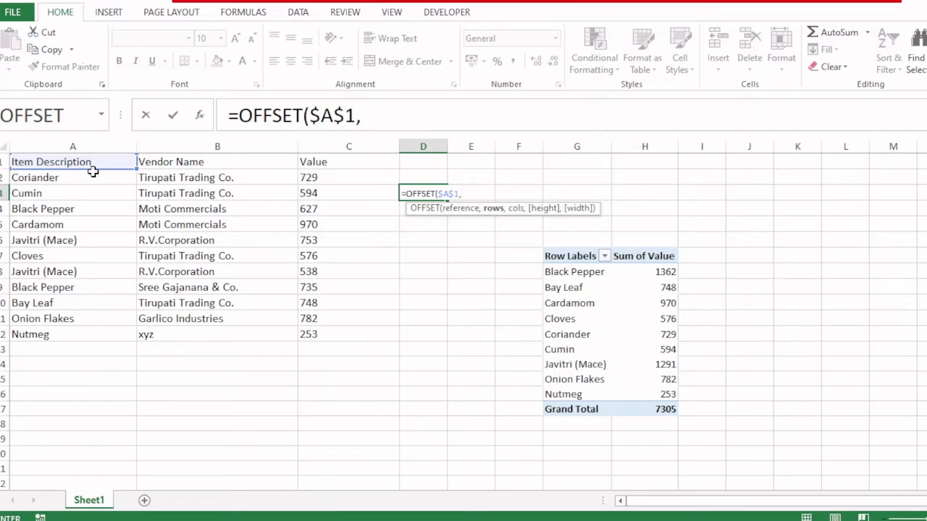
text(0,0)
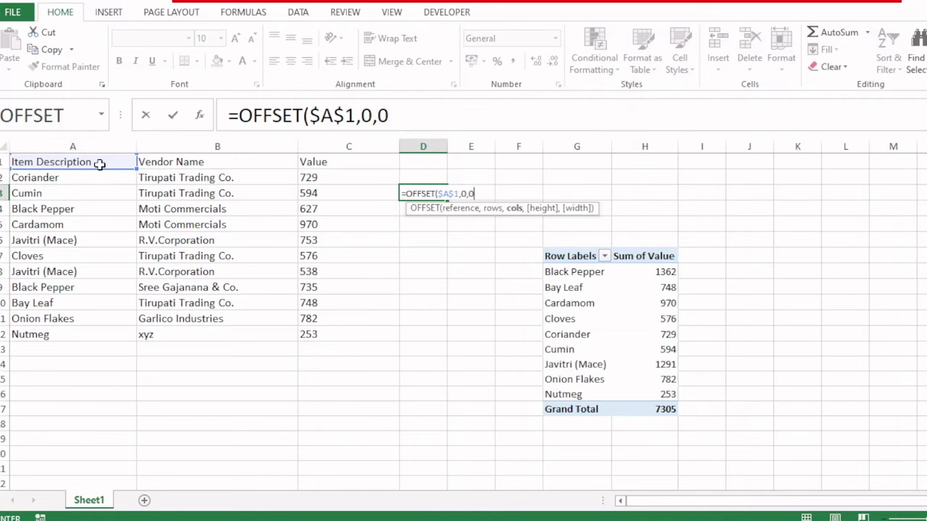
text(,)
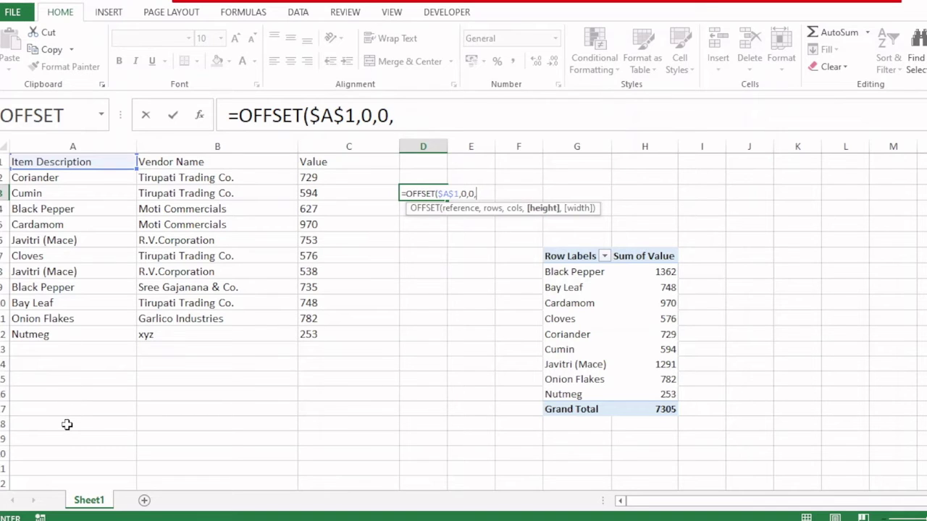
- Set the OFFSET formula's height argument to COUNTA($A:$A) so it counts the filled cells in column A
text(counta)
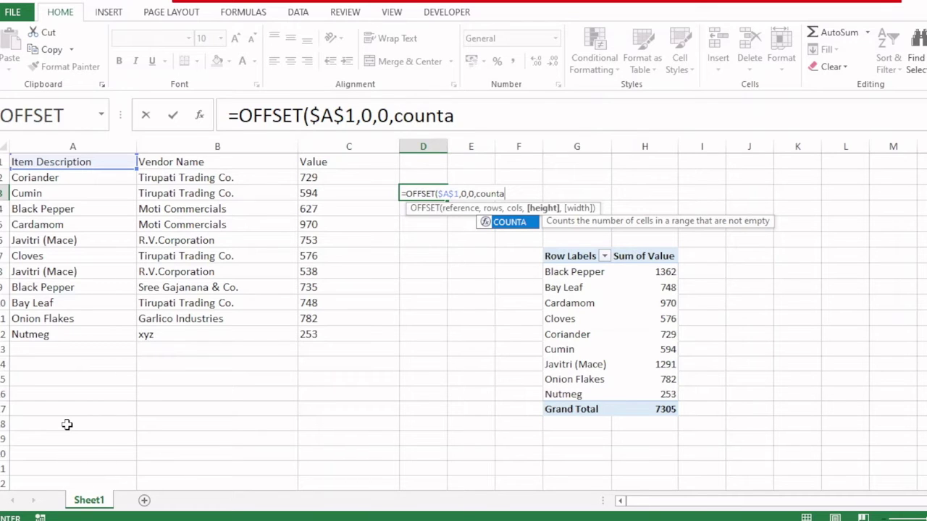
key(Tab)
click(76, 142)
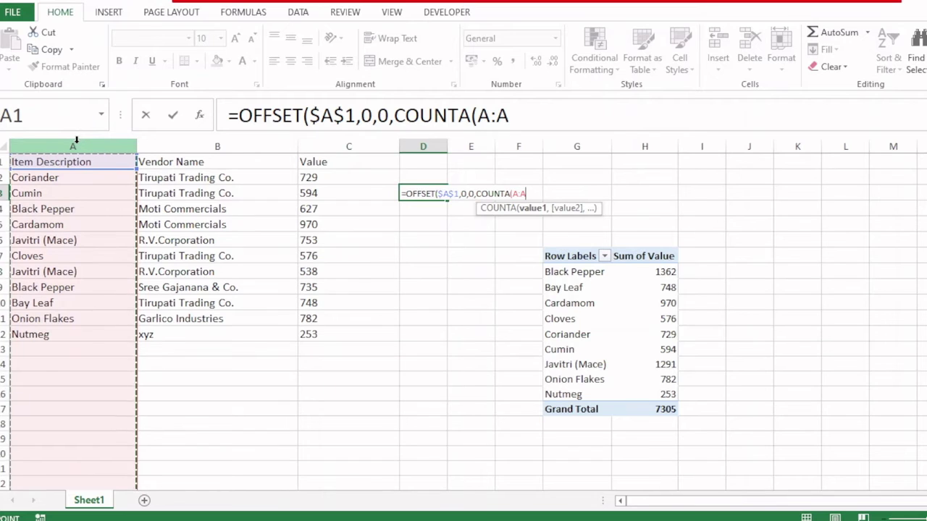
key(F4)
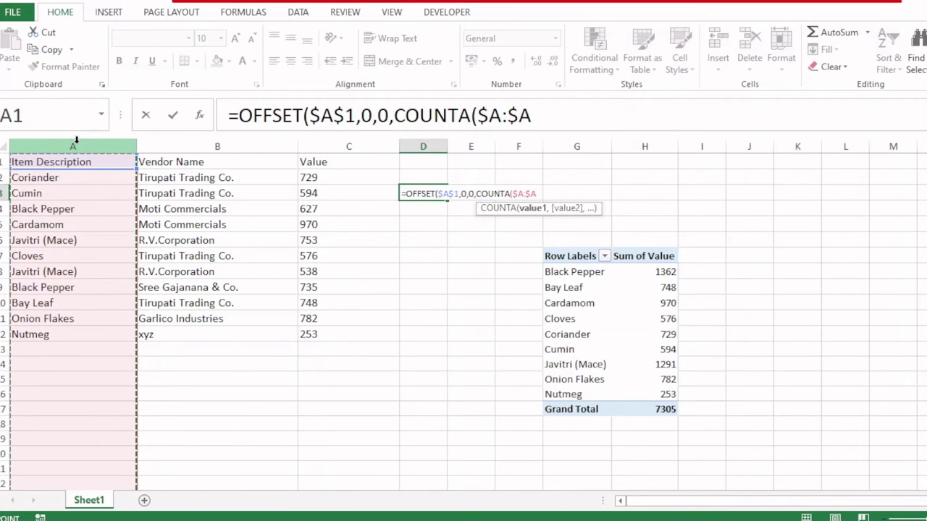
text(),)
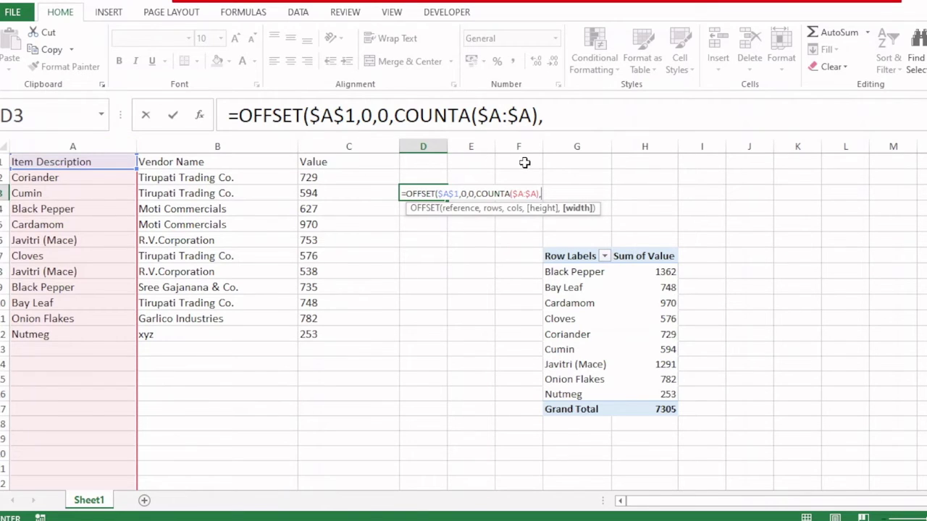
- Set the OFFSET width argument to COUNTA($1:$1), counting the filled cells in row 1, and complete the formula in D3
text(counta)
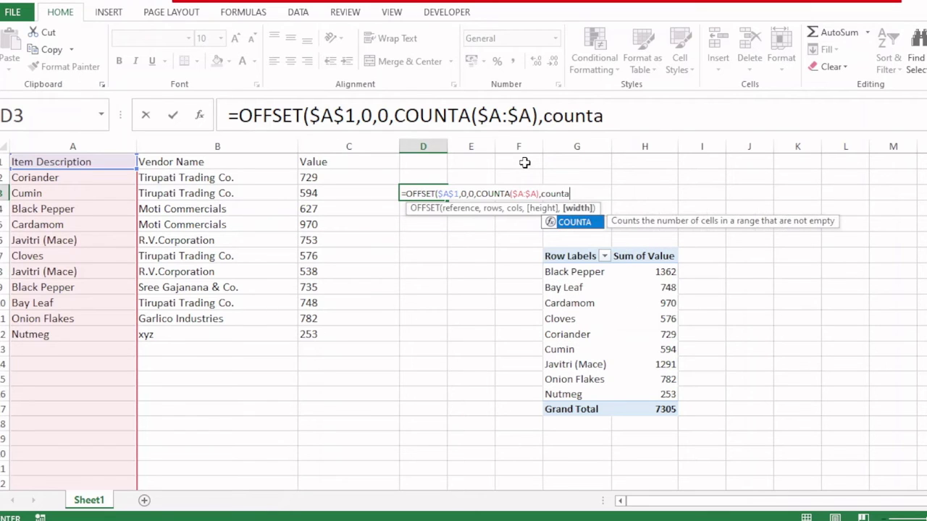
key(Tab)
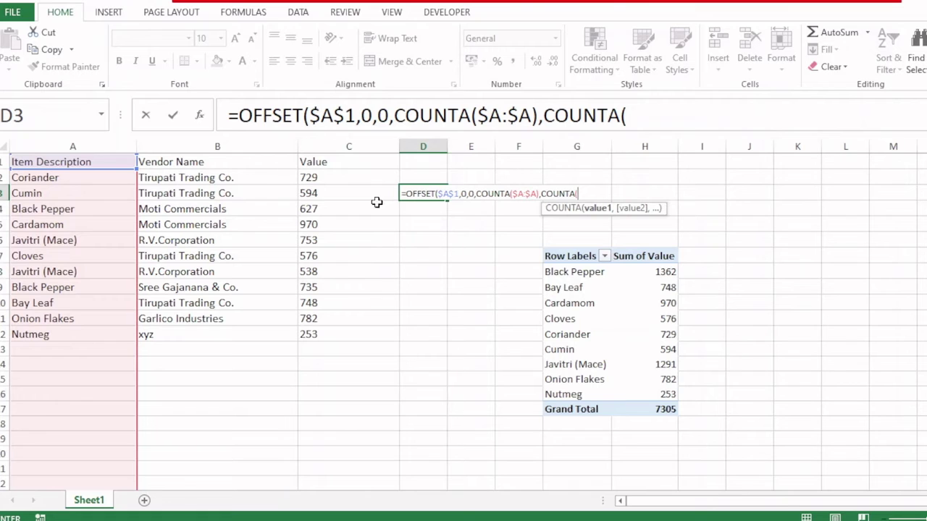
click(38, 162)
key(shift+space)
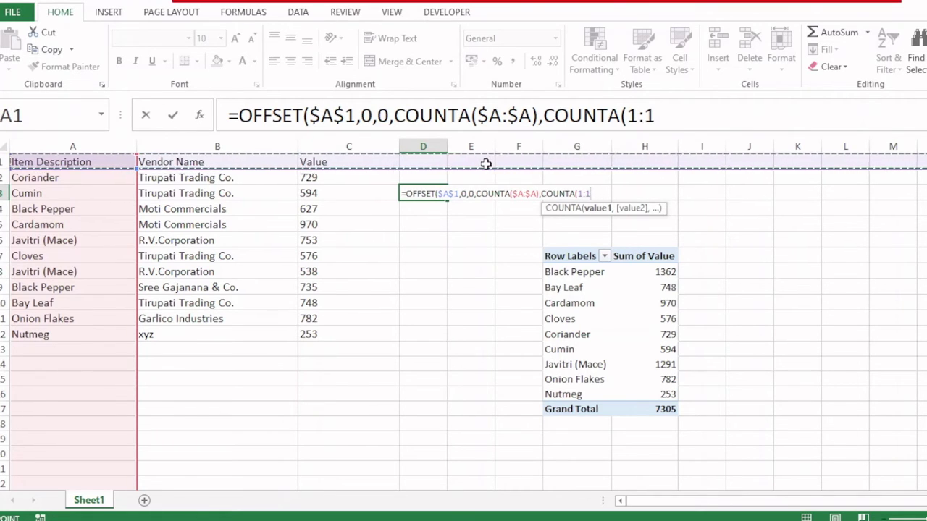
key(F4)
text())
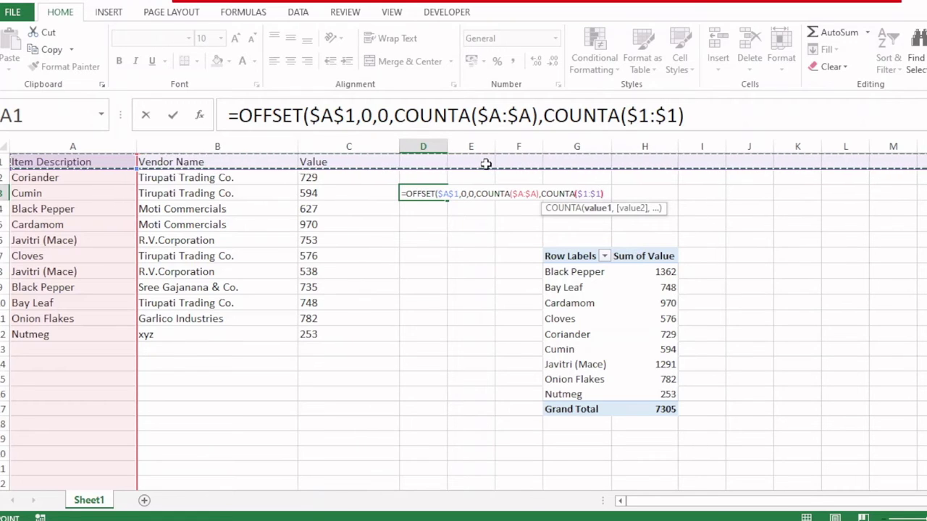
text())
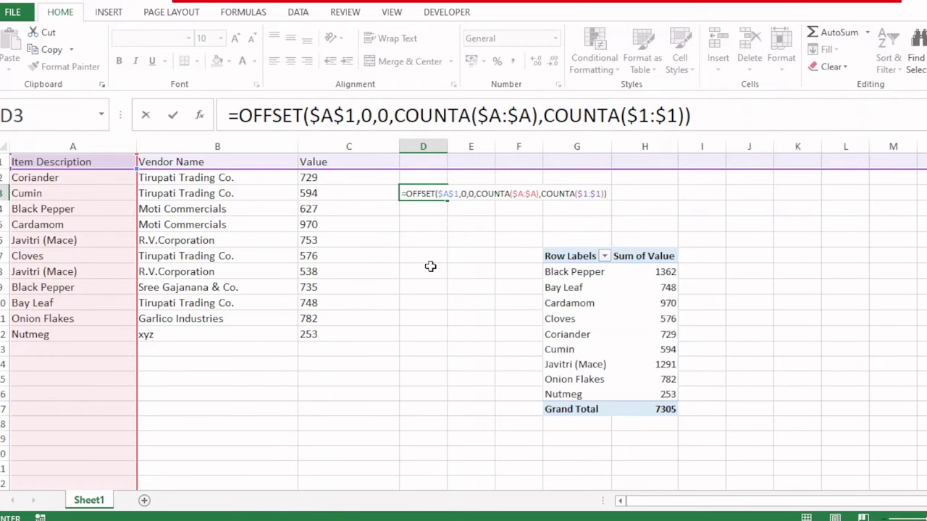
key(Return)
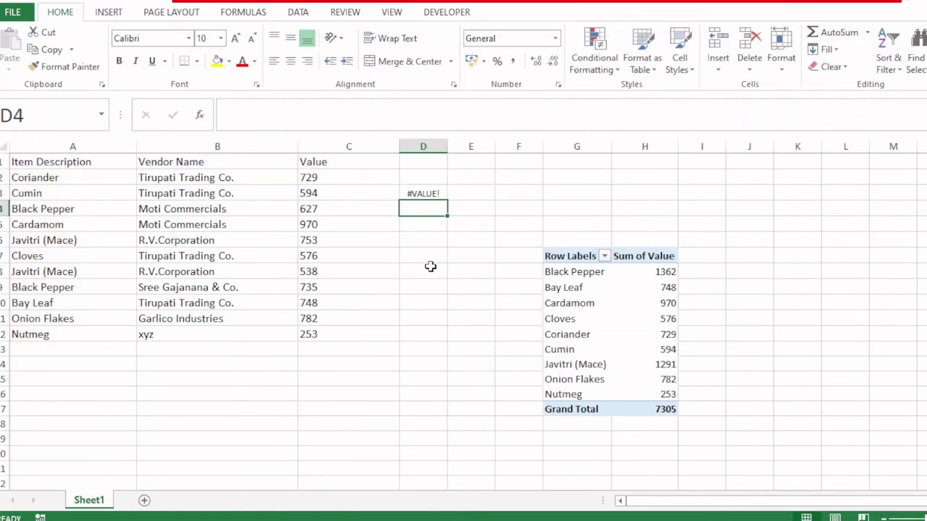
- Copy the text of the OFFSET formula in D3 without its leading equals sign, leaving the cell as it is
click(420, 192)
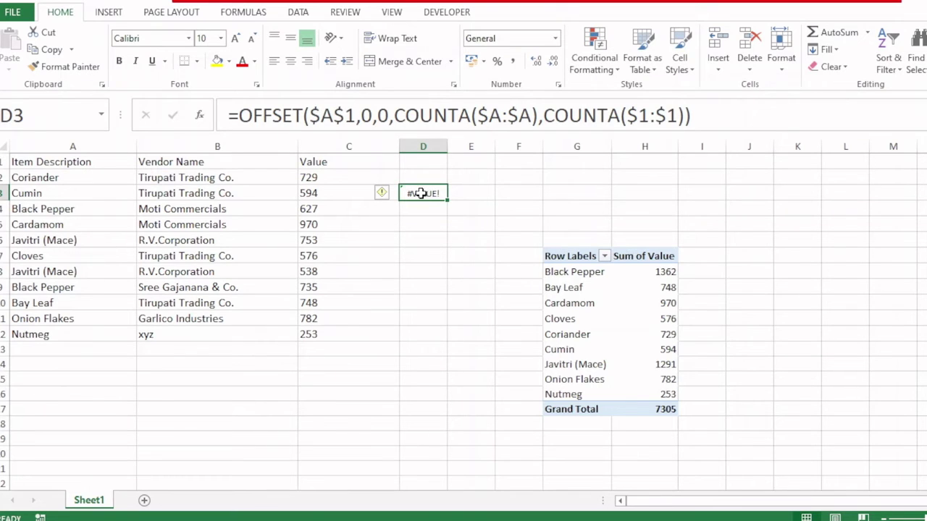
click(692, 116)
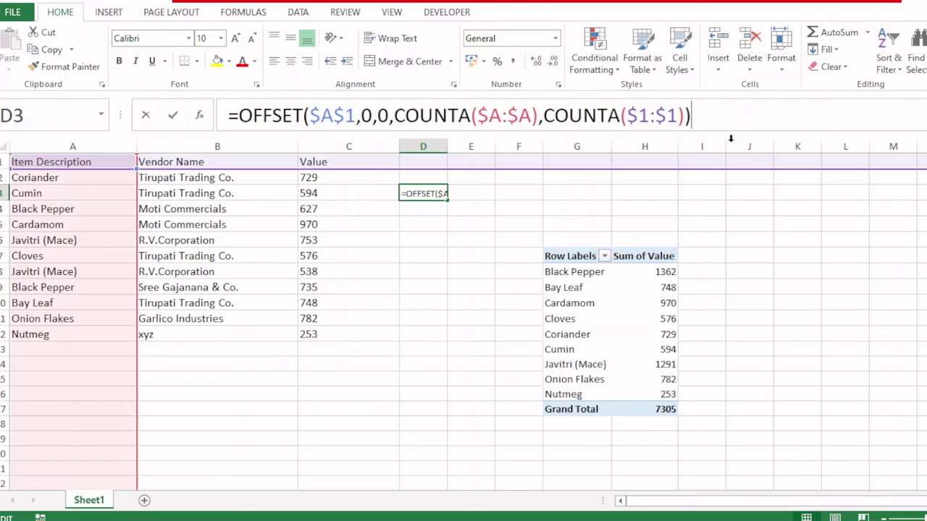
key(shift+Home)
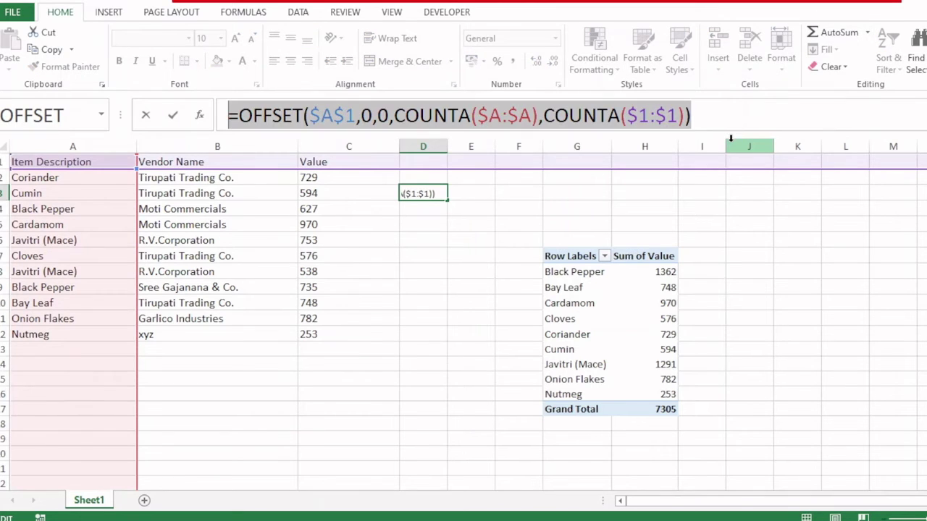
key(shift+Right)
key(Return)
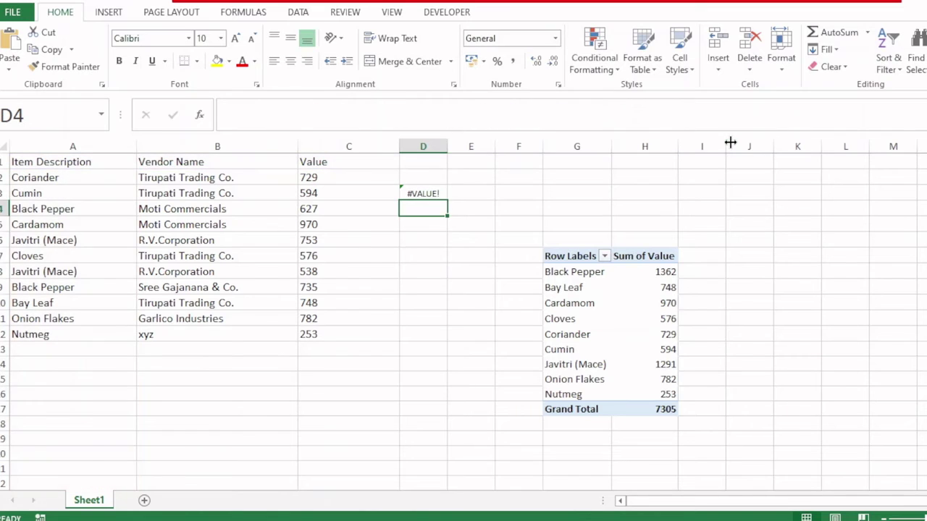
key(Down)
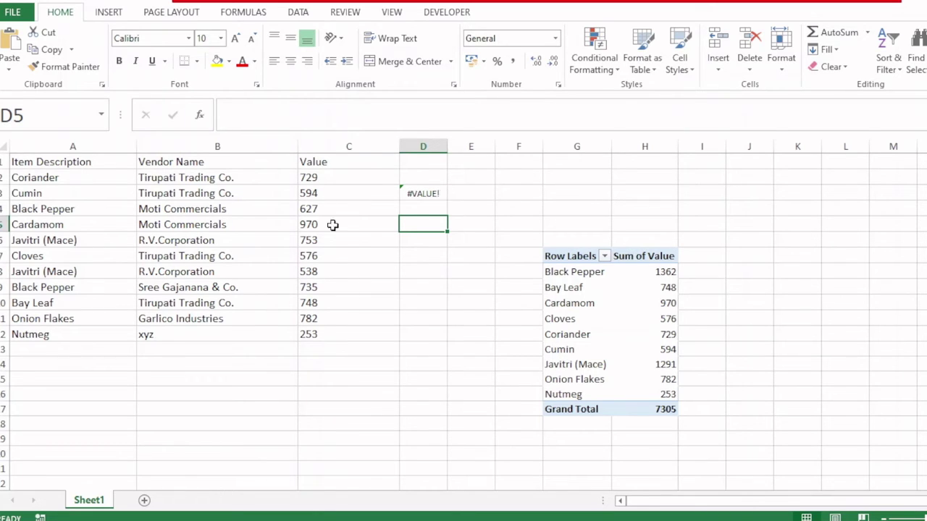
- Define a workbook-level name Dynamic that refers to =OFFSET($A$1,0,0,COUNTA($A:$A),COUNTA($1:$1)), using the copied formula text
click(245, 13)
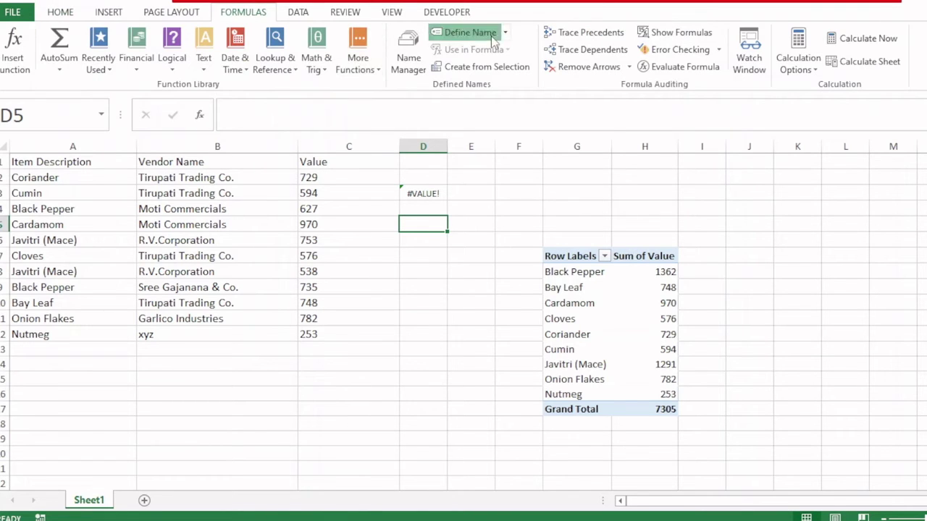
click(467, 32)
drag(532, 289, 545, 190)
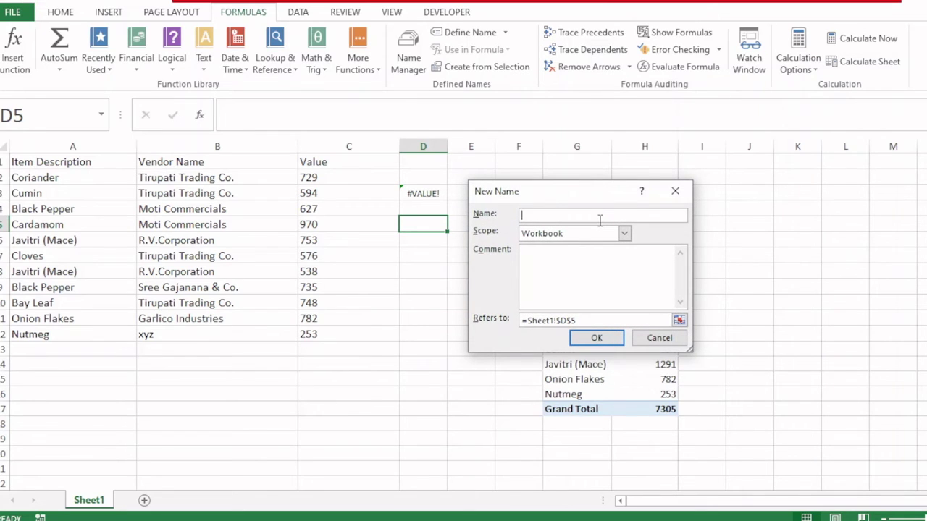
text(Dynamic)
drag(583, 321, 485, 330)
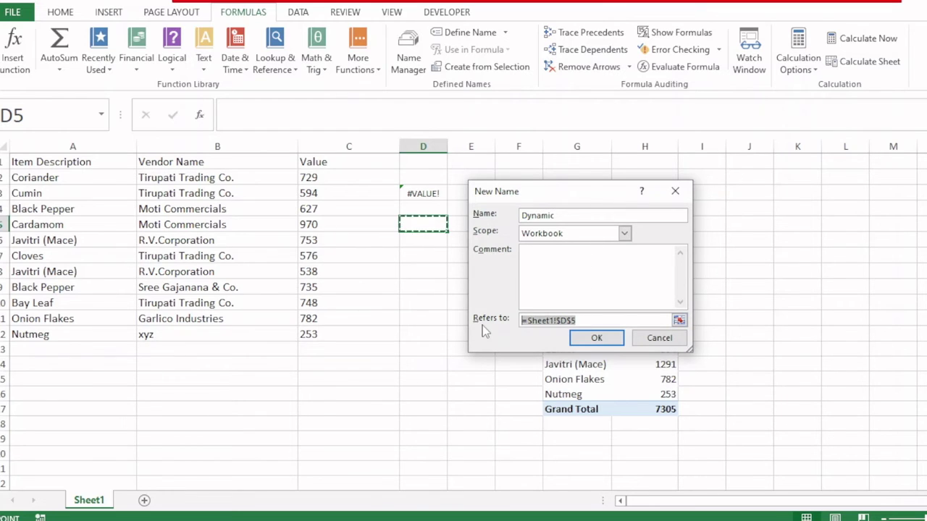
key(BackSpace)
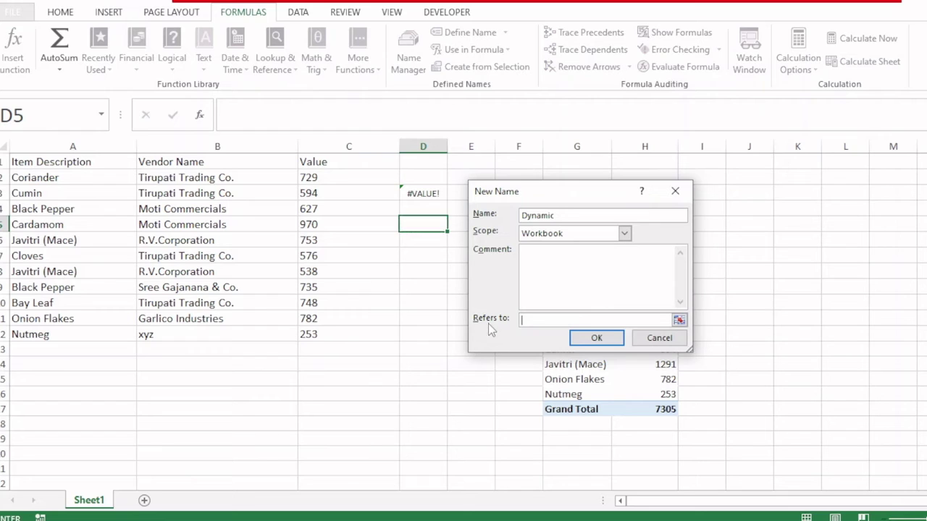
text(=)
key(ctrl+v)
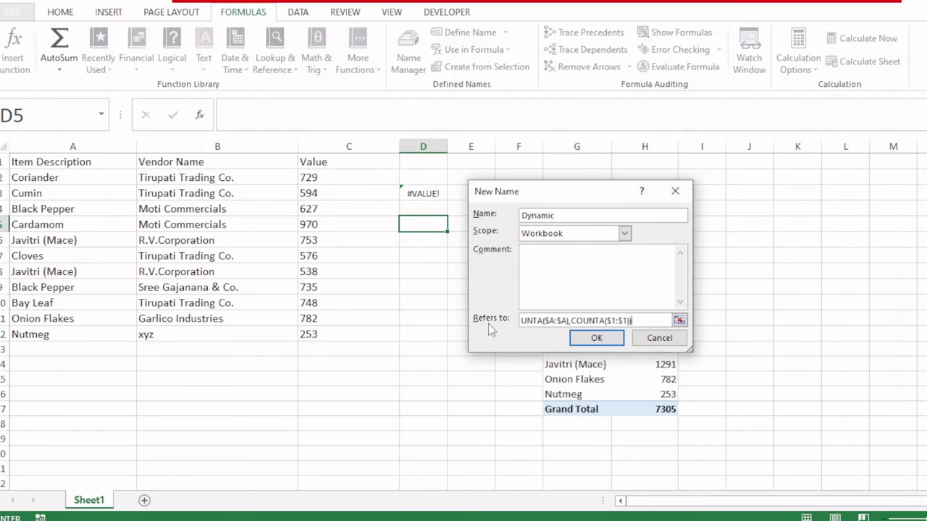
click(596, 338)
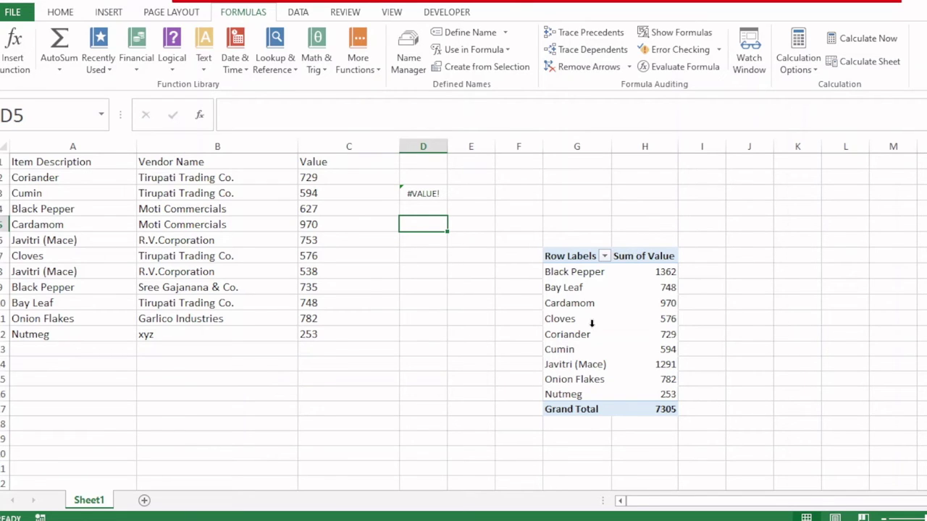
- Add a record in row 13 with item description Turmeric, vendor name abc and value 5321
click(77, 349)
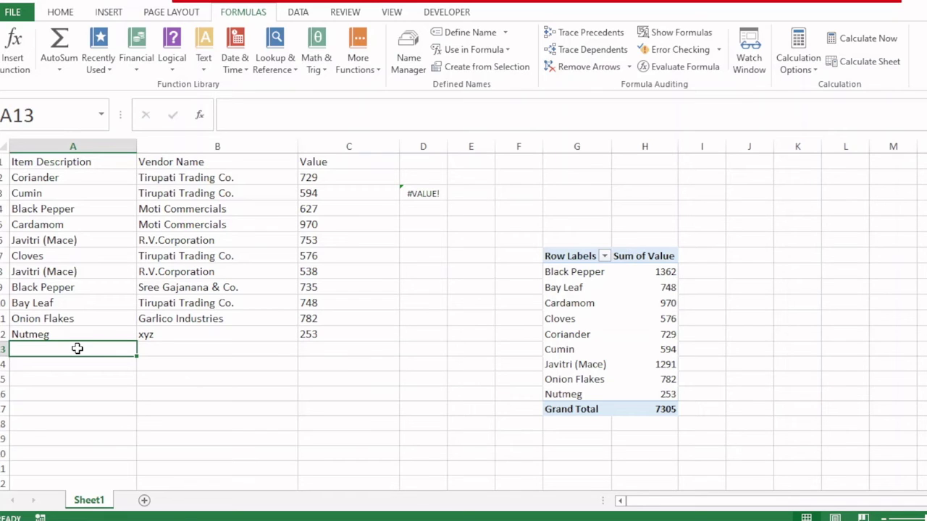
text(Turmeri)
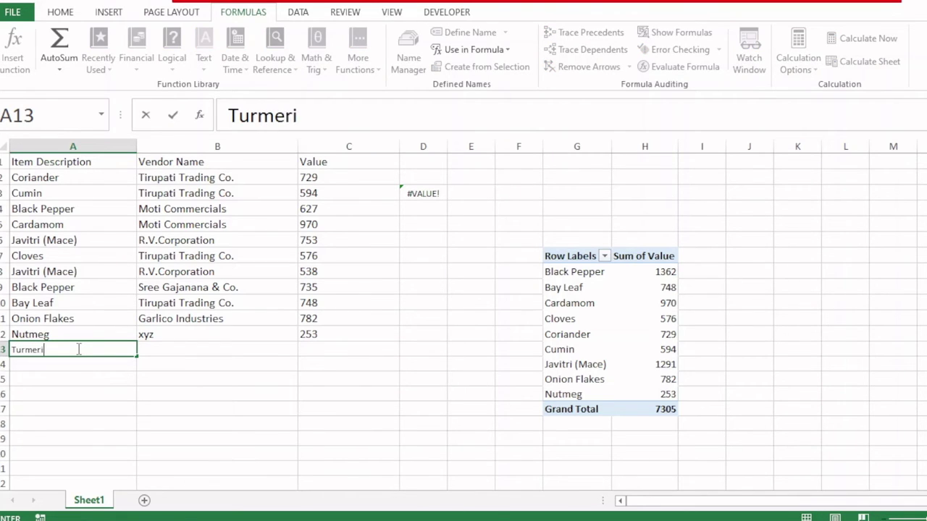
text(c)
key(Tab)
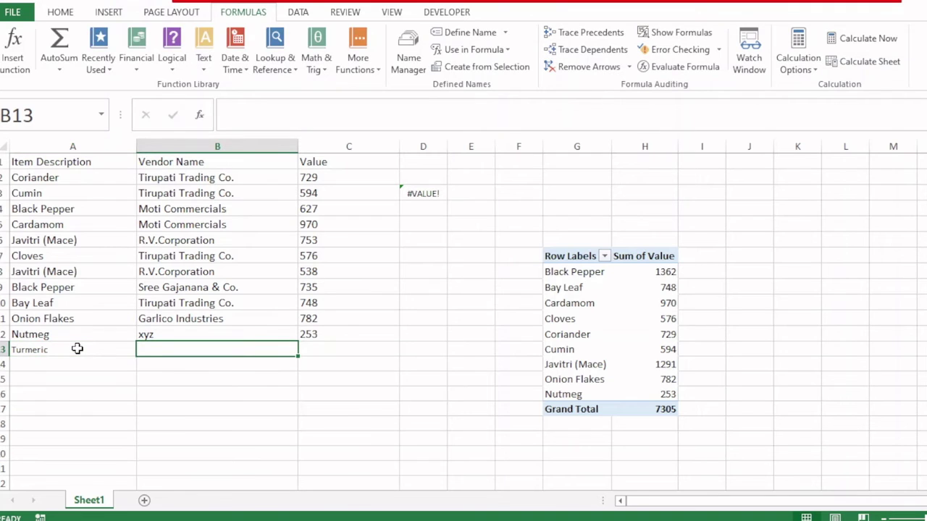
text(abc)
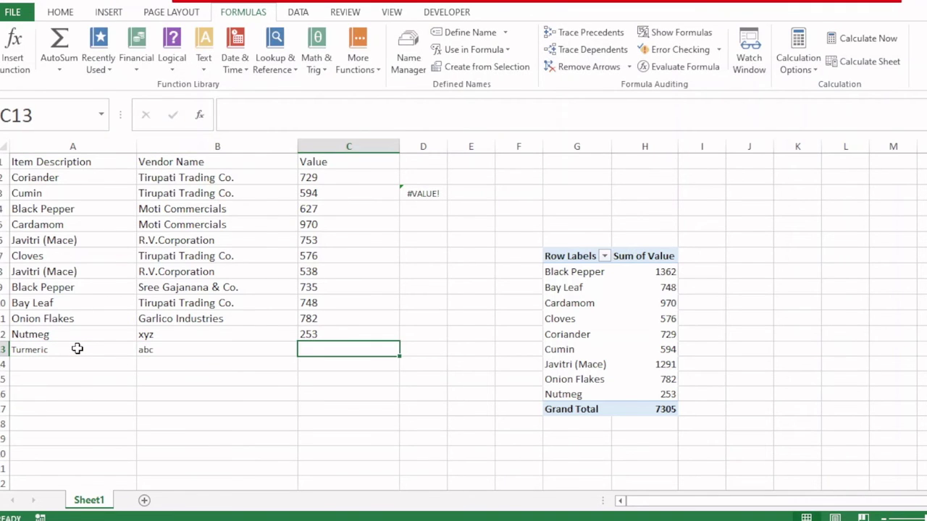
text(5321)
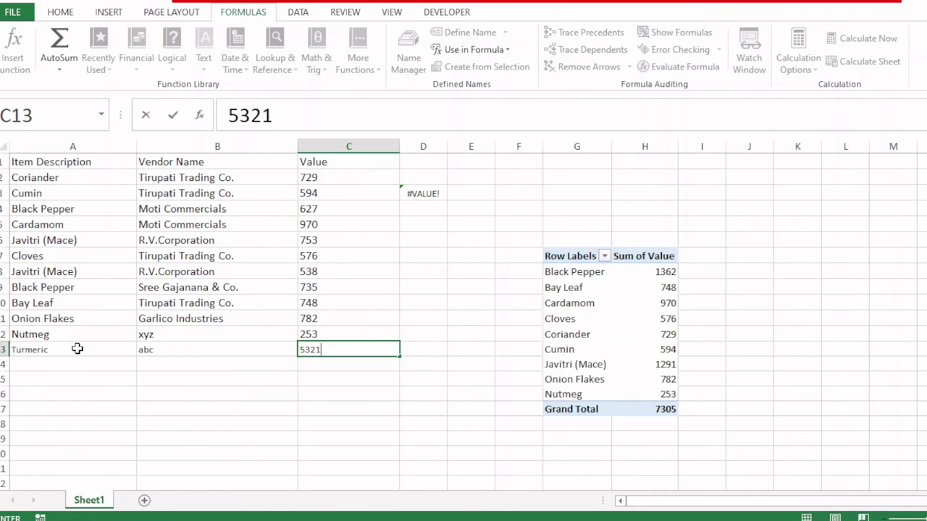
key(Tab)
- Copy the formatting of the Nutmeg row (A12:C12) onto the Turmeric row with the Format Painter
drag(104, 334, 341, 335)
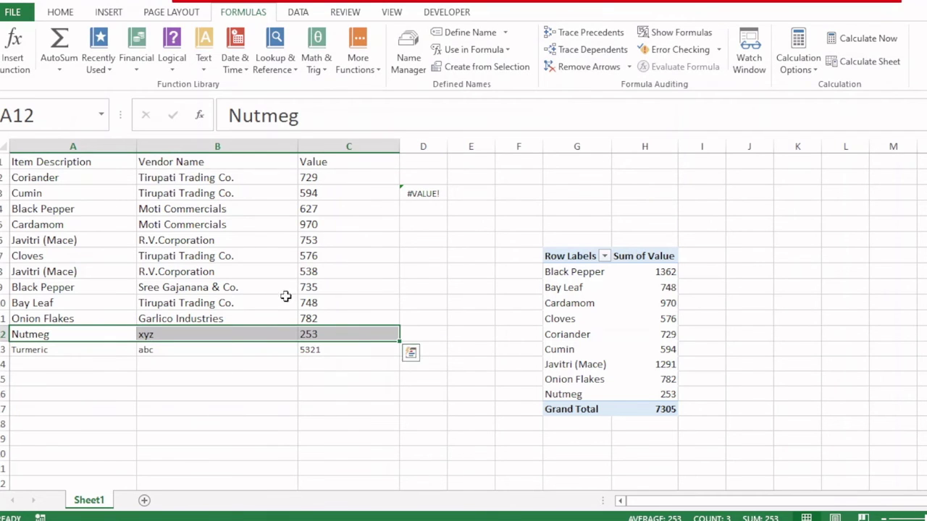
click(62, 12)
click(65, 66)
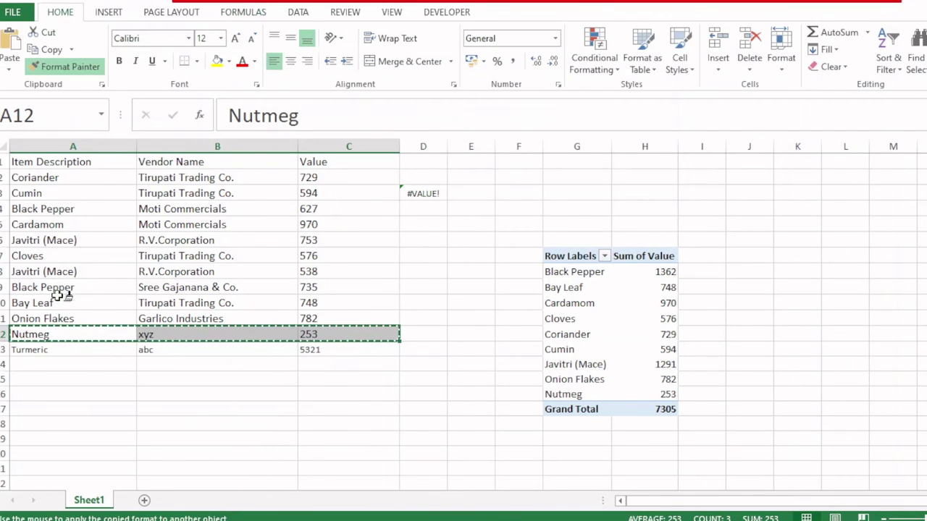
drag(68, 346, 372, 356)
- Refresh the PivotTable with its existing source range
right_click(634, 340)
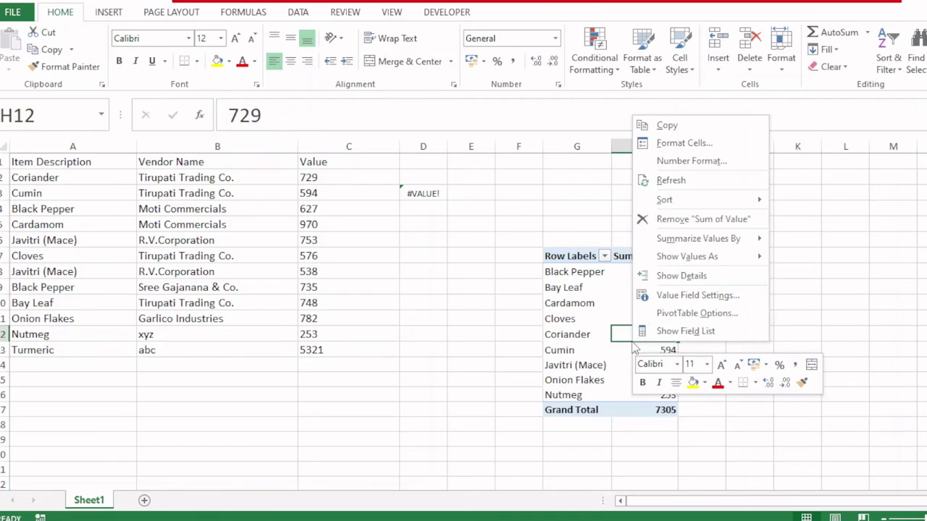
click(671, 181)
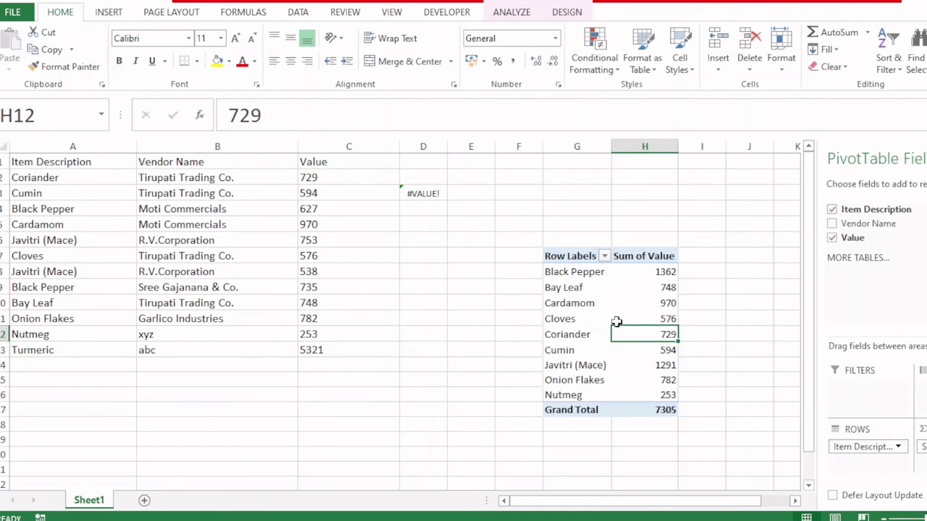
click(616, 321)
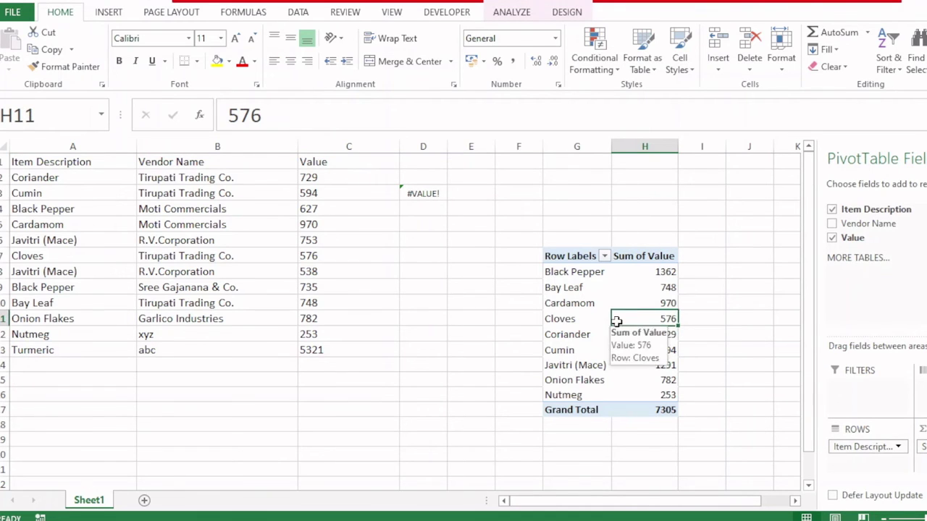
- Change the PivotTable's data source to the defined name Dynamic
click(510, 12)
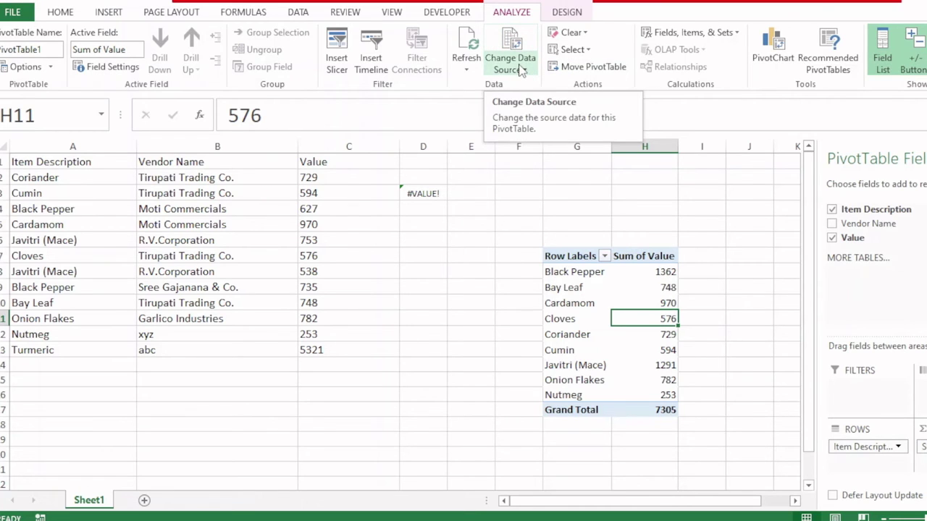
click(521, 68)
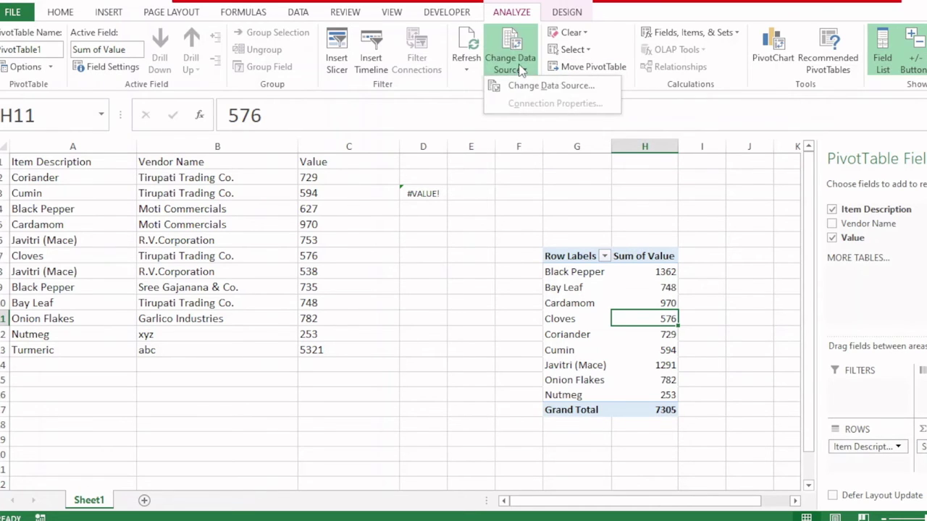
click(536, 86)
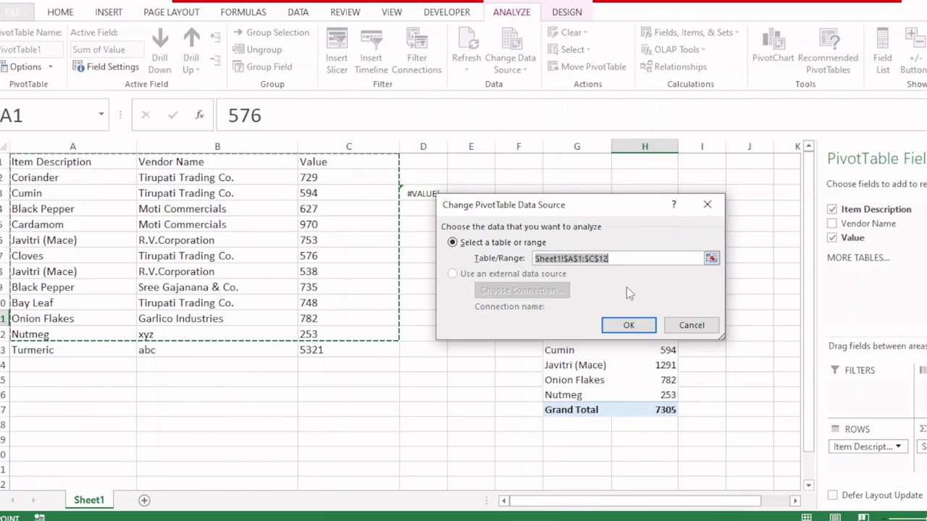
key(BackSpace)
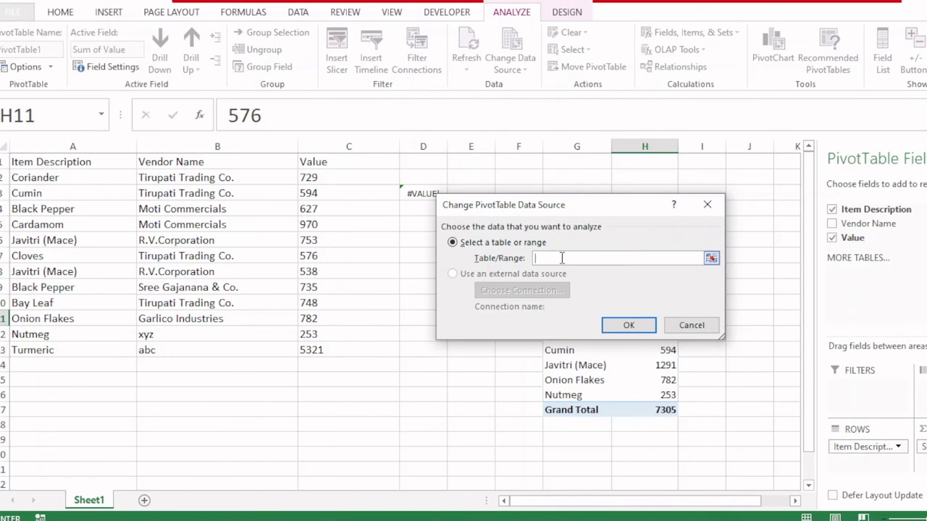
key(F3)
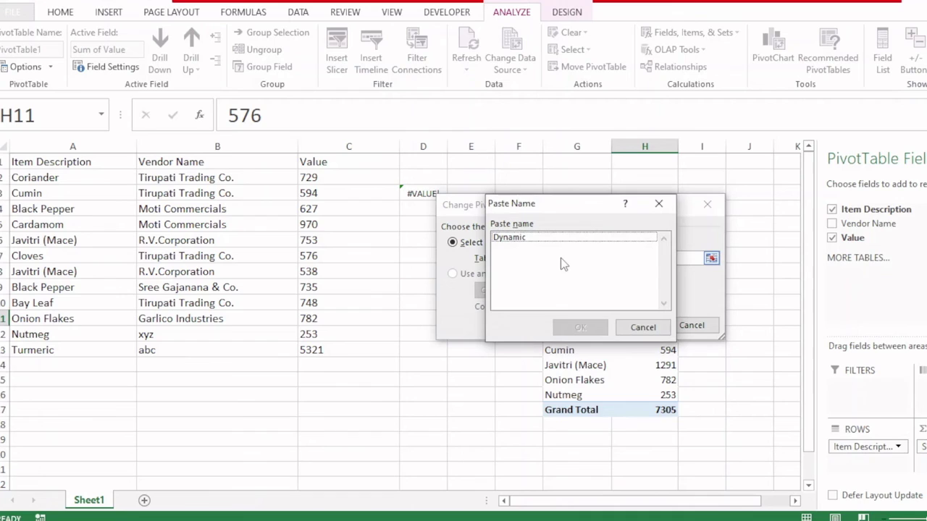
click(518, 245)
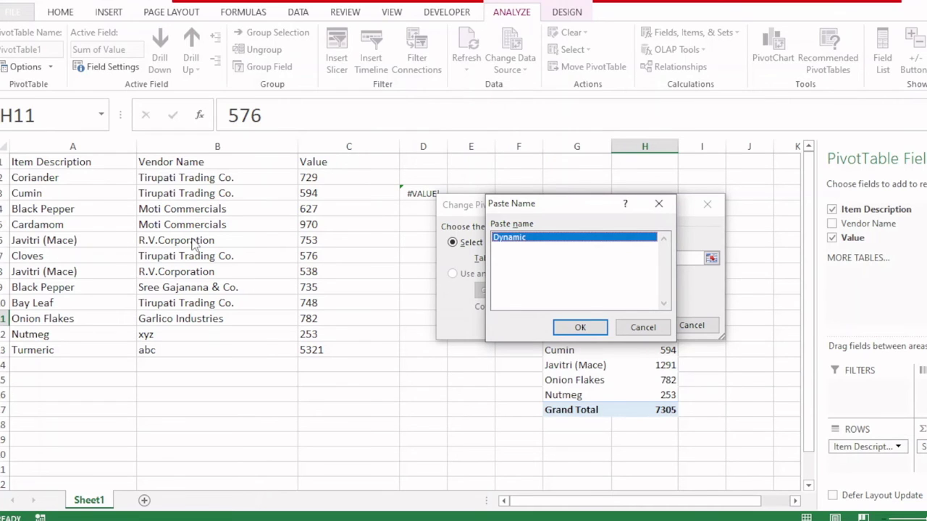
click(582, 327)
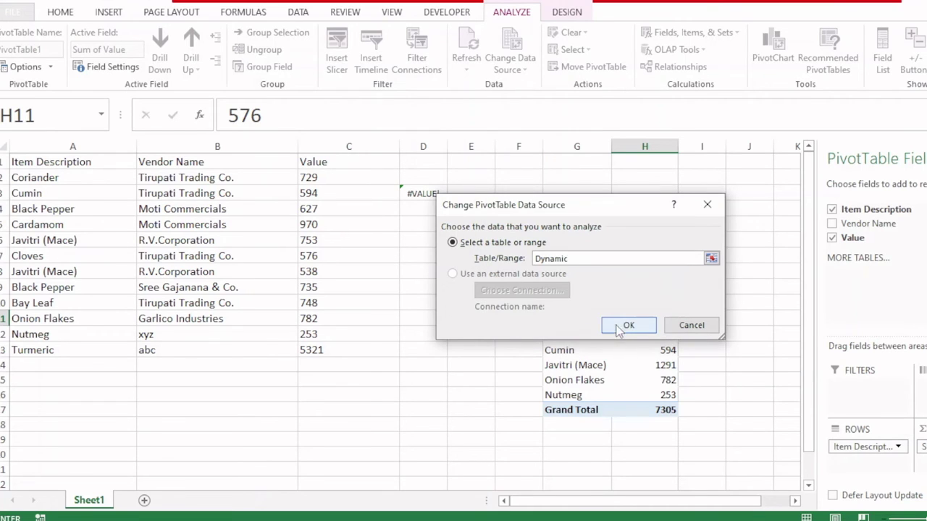
click(622, 327)
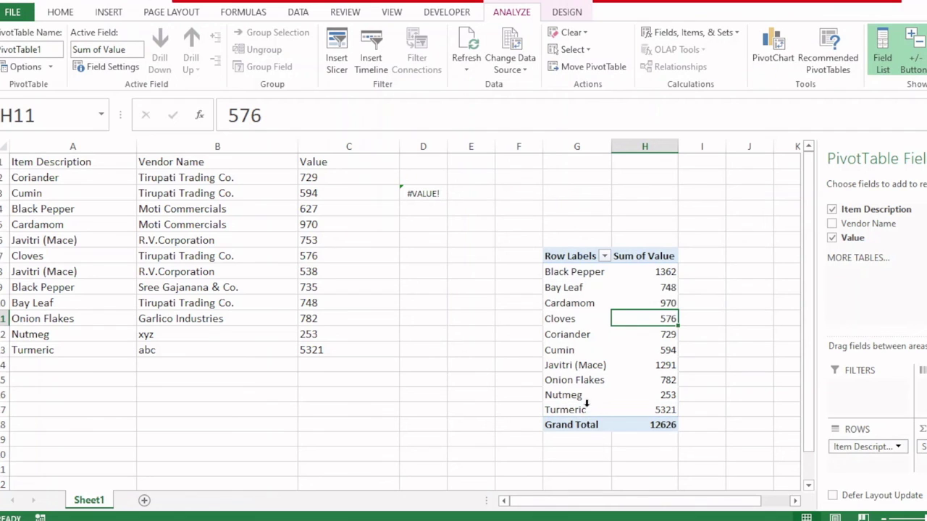
- Add a record in row 14 with Cumin seeds premium, hjg and 4523, and refresh the PivotTable
click(62, 366)
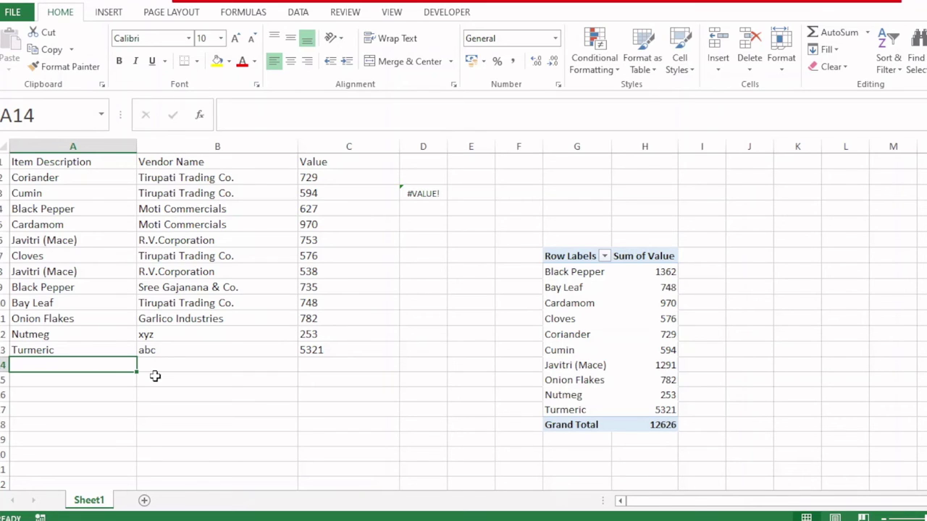
text(Cumin)
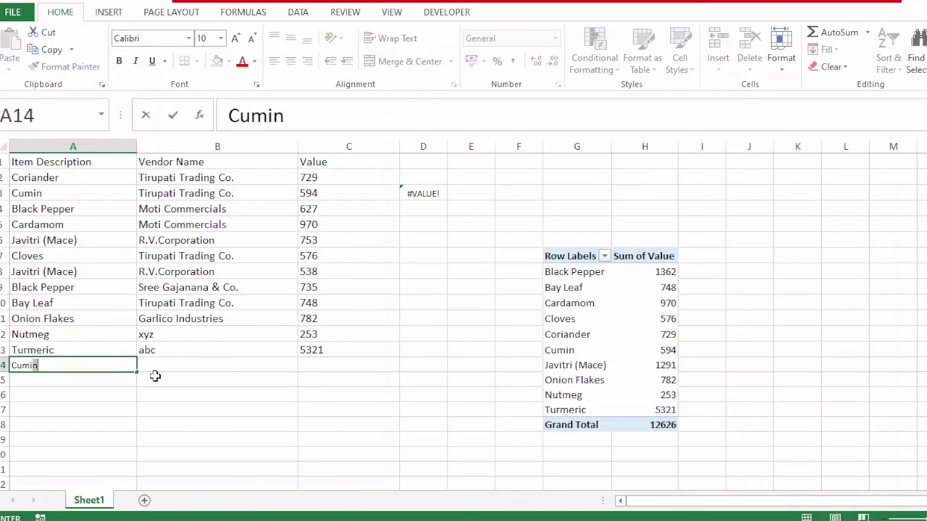
text( seeds)
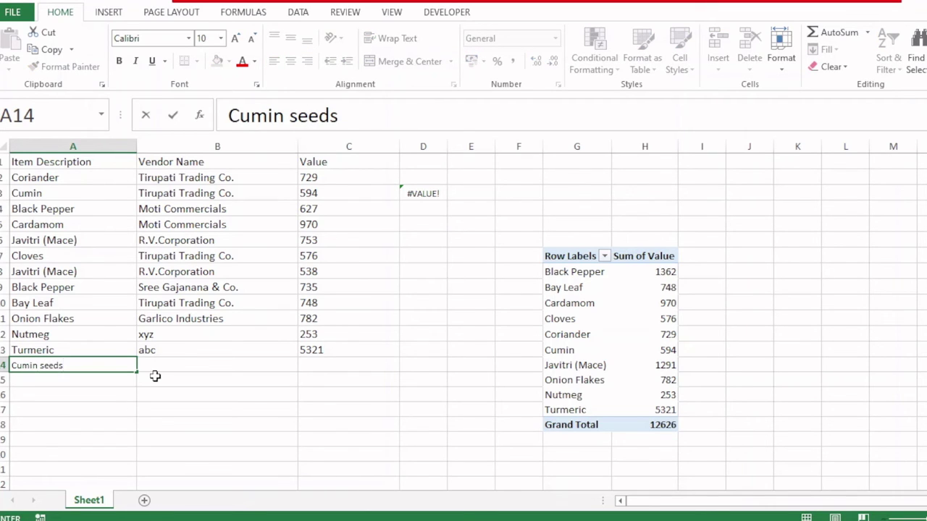
text( premium)
key(Tab)
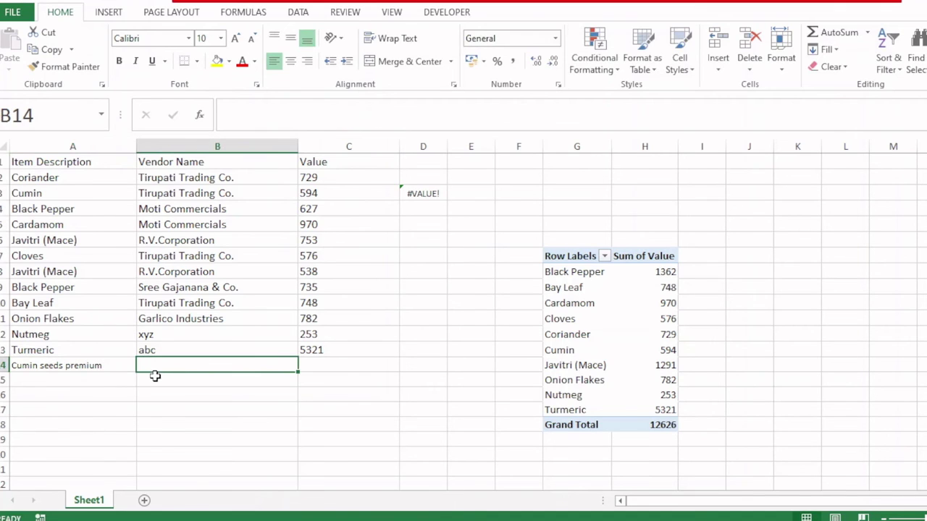
text(hjg)
key(Tab)
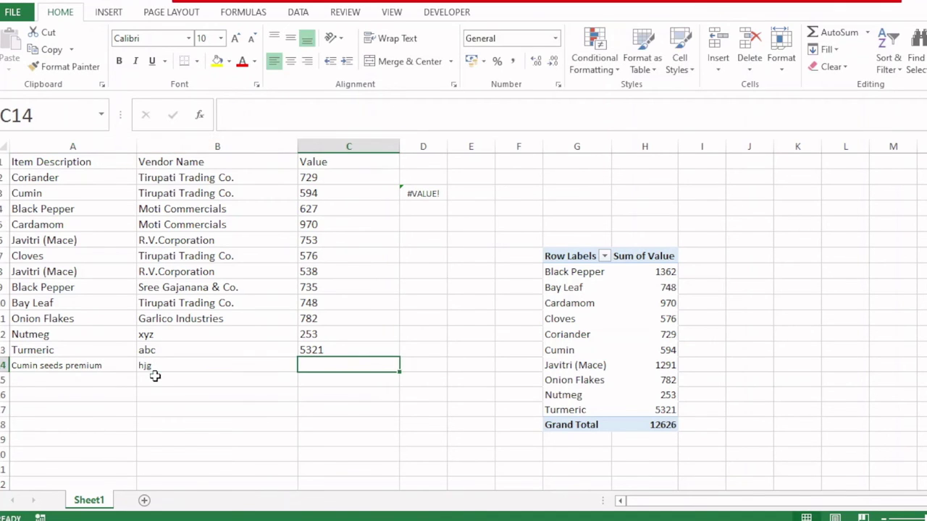
text(4523)
key(Return)
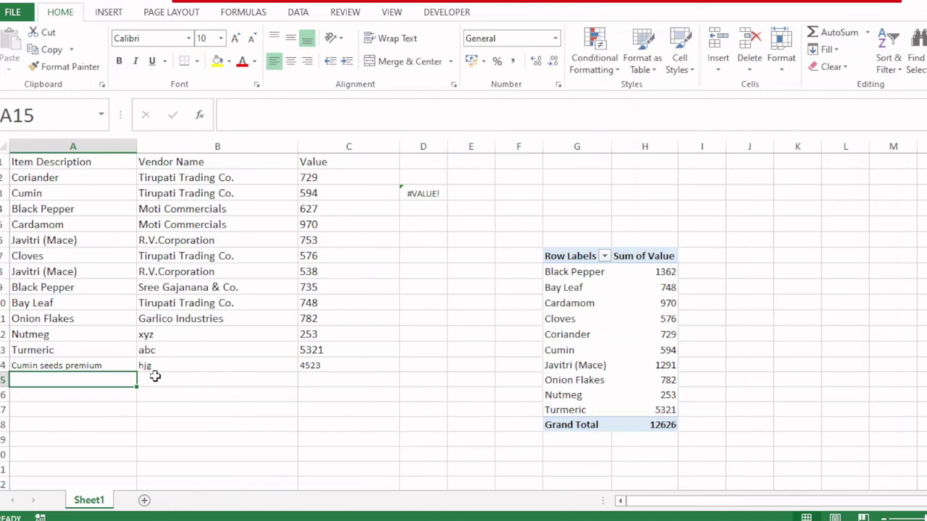
right_click(575, 396)
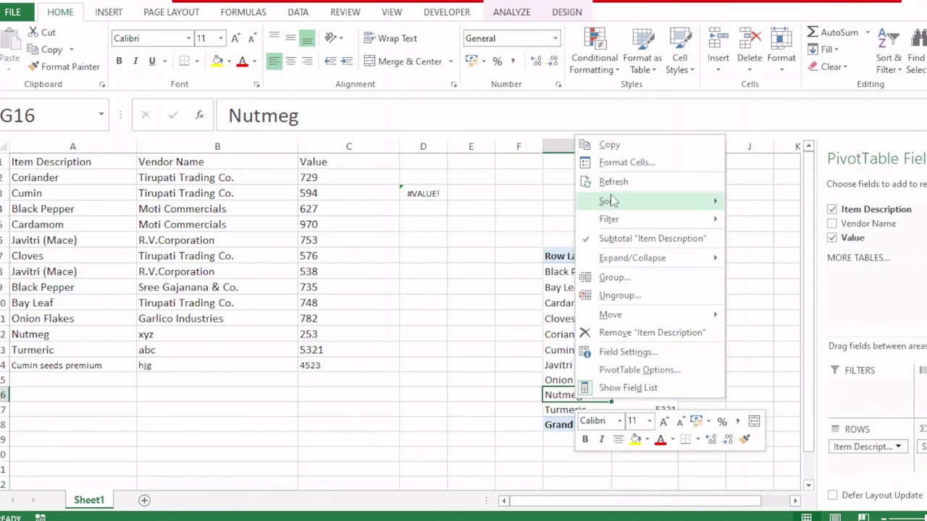
key(Escape)
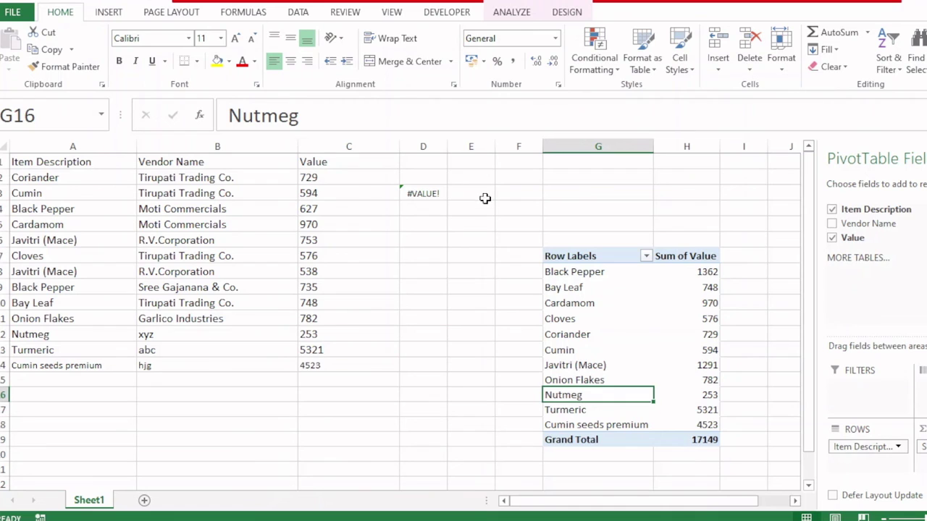
- Clear the OFFSET formula from D3 and enter the column heading Gst in D1
click(433, 192)
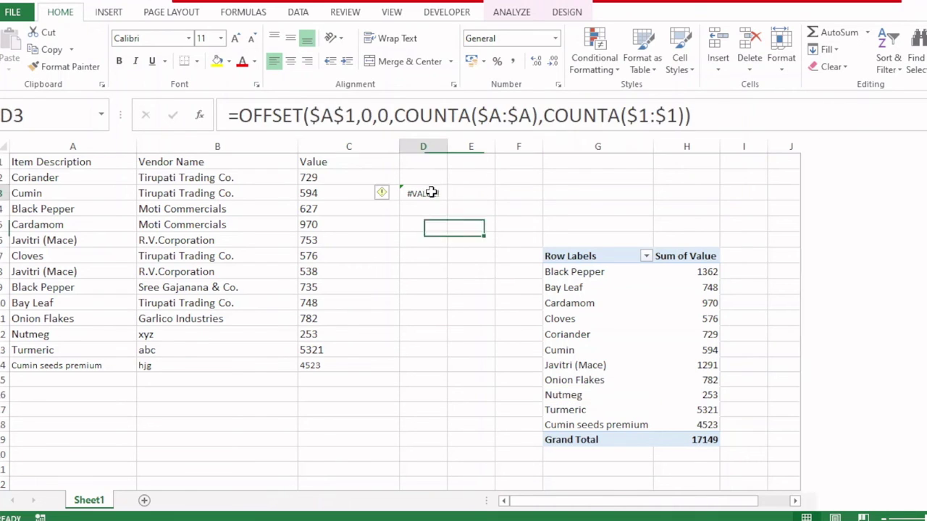
key(Delete)
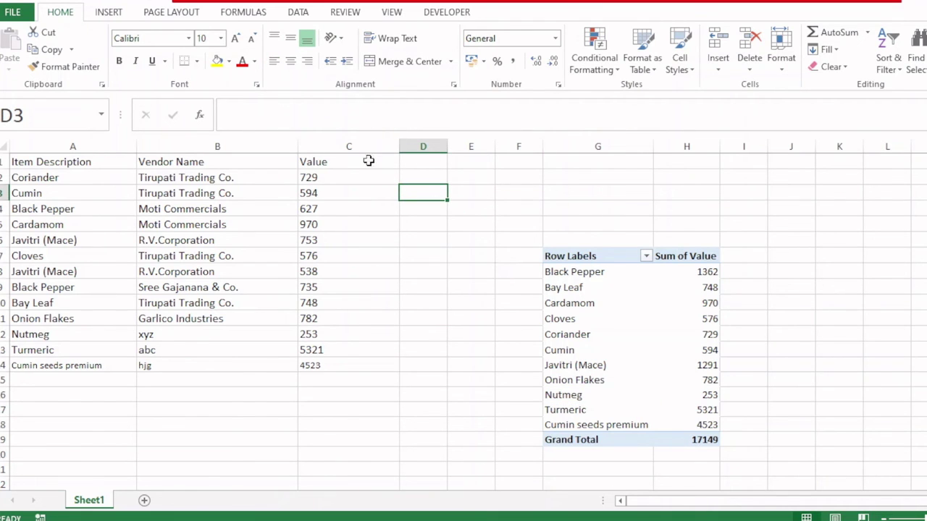
click(419, 158)
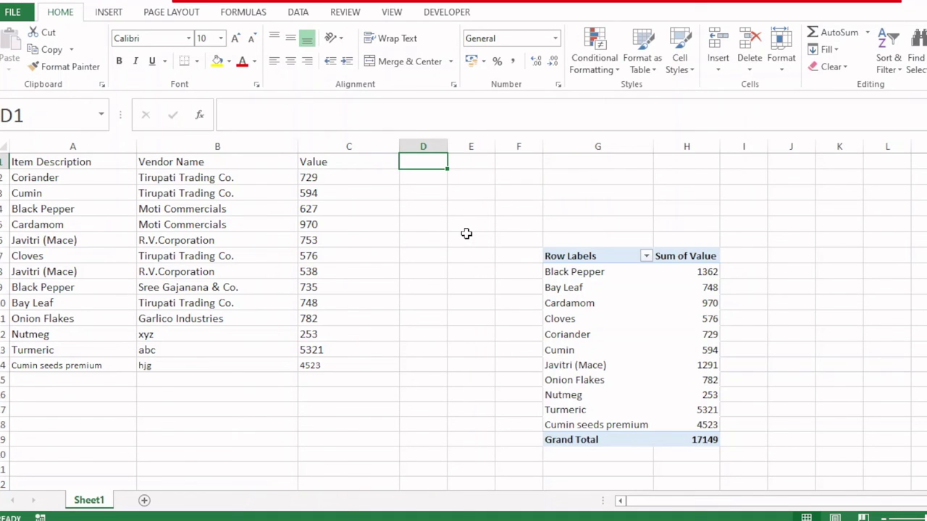
text(Gst)
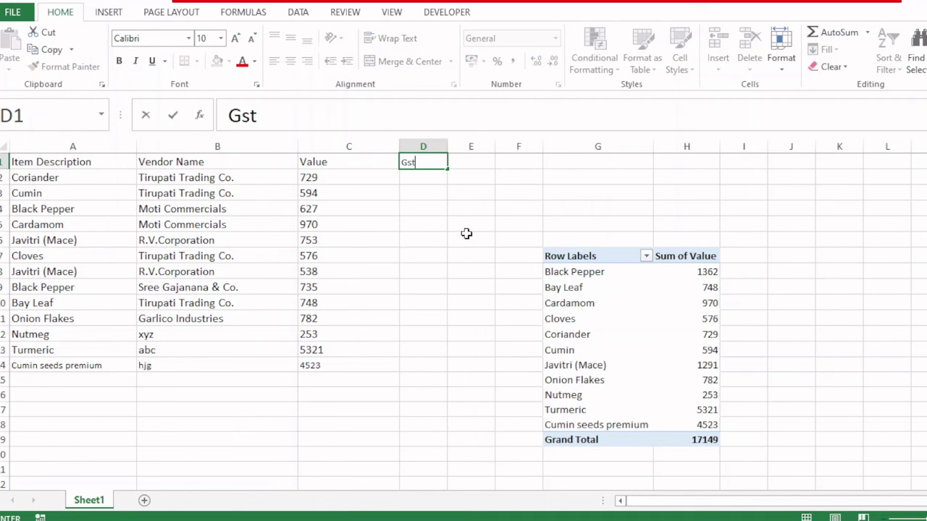
key(Return)
- Calculate the Gst in D2 with =C2*18% and fill the formula down to the last data row, D14
text(=)
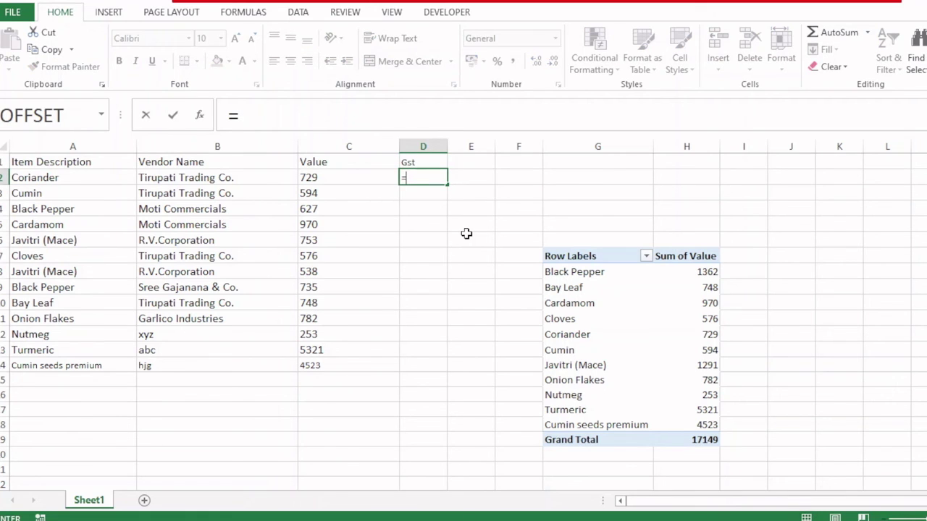
key(Left)
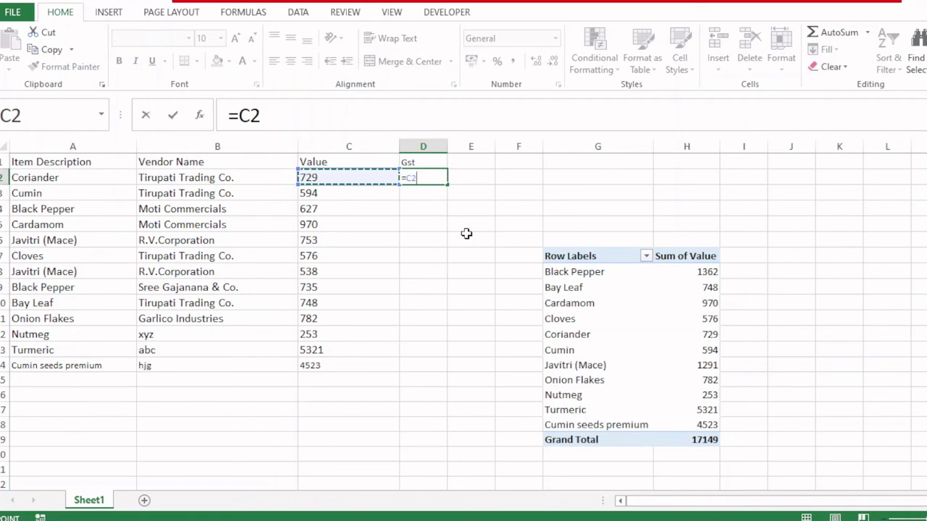
text(*18)
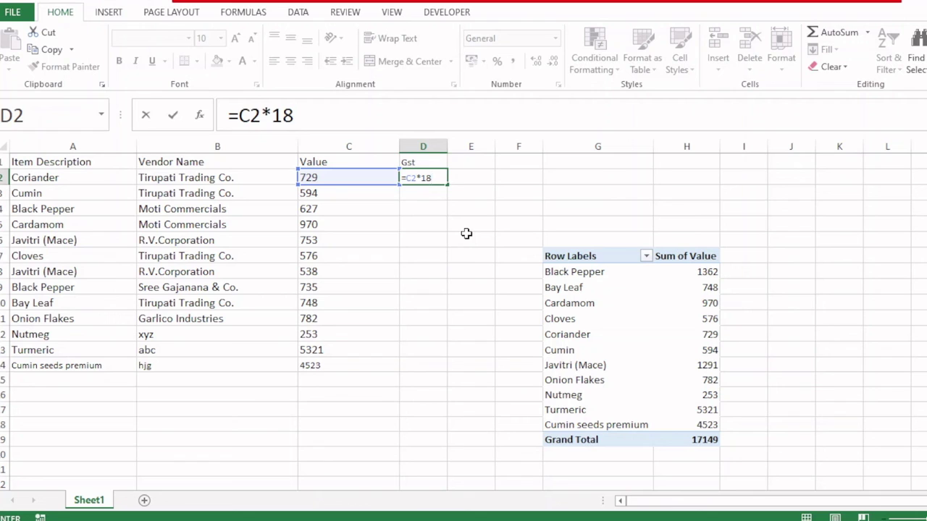
text(%)
key(Return)
click(425, 177)
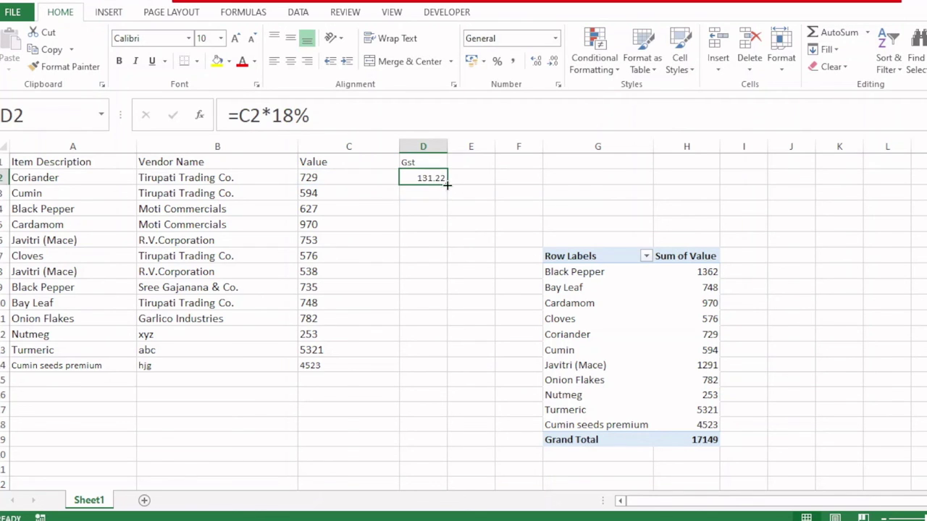
double_click(446, 185)
click(362, 239)
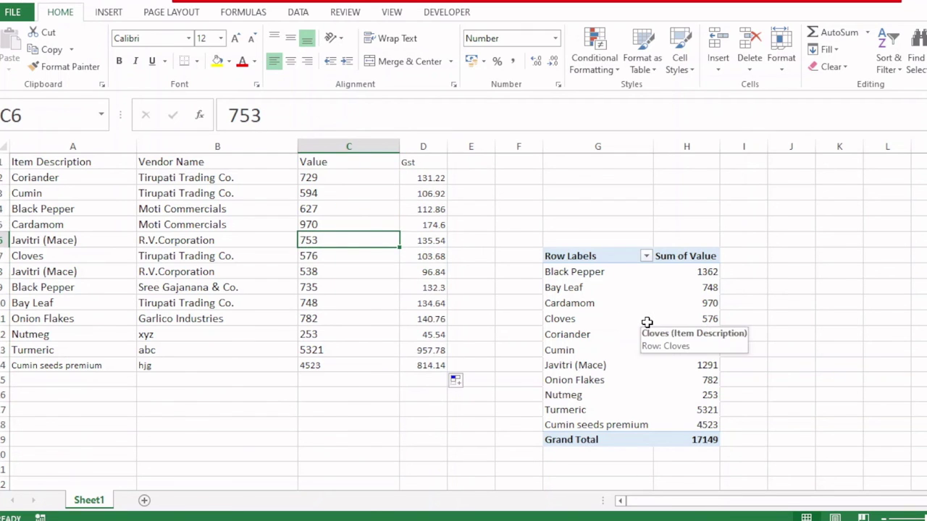
- Refresh the PivotTable and add the Gst field to it as a second summed value
click(646, 323)
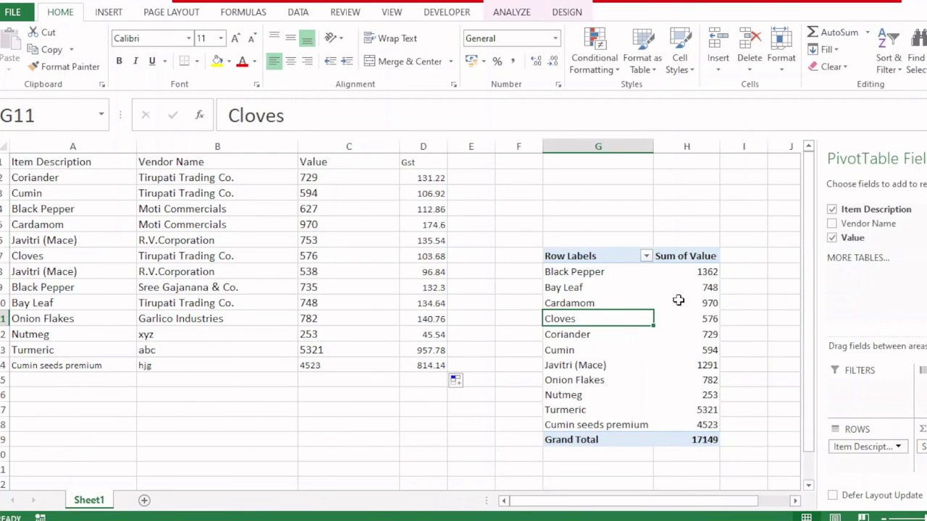
right_click(609, 319)
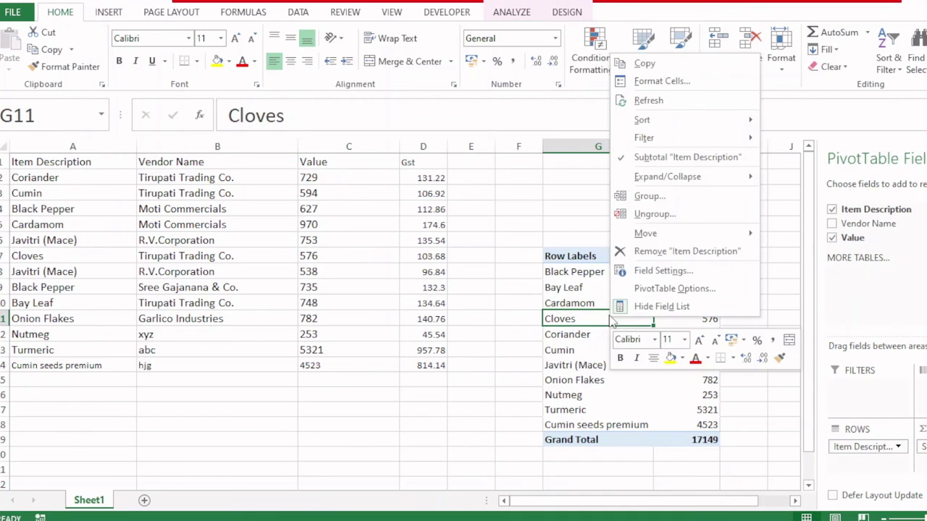
click(647, 100)
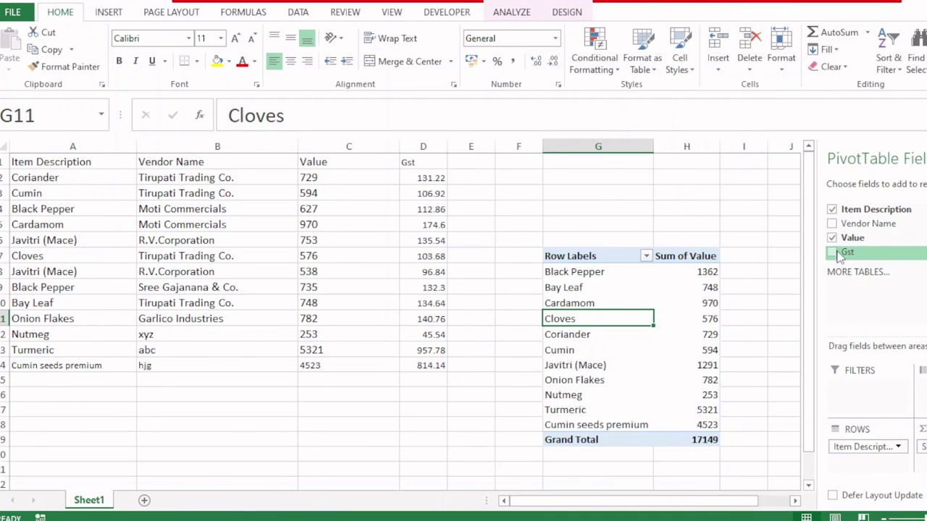
click(833, 255)
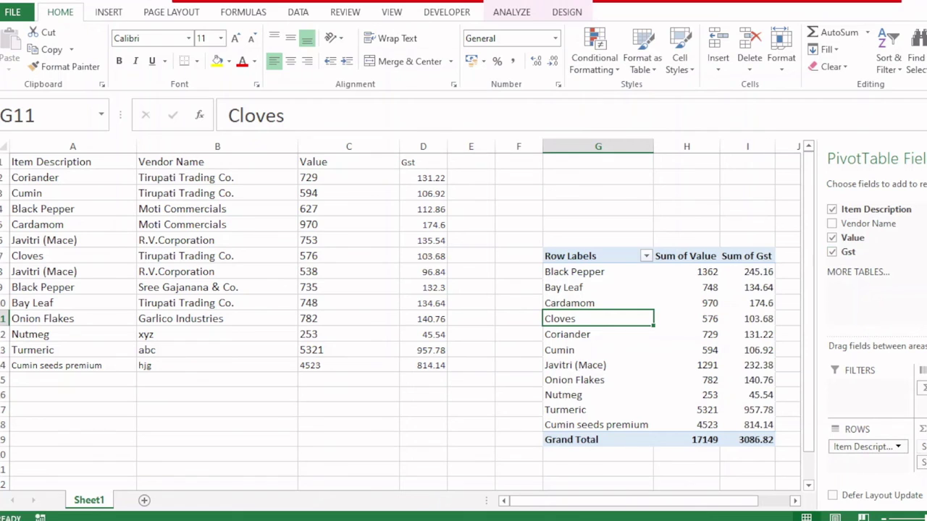
click(634, 292)
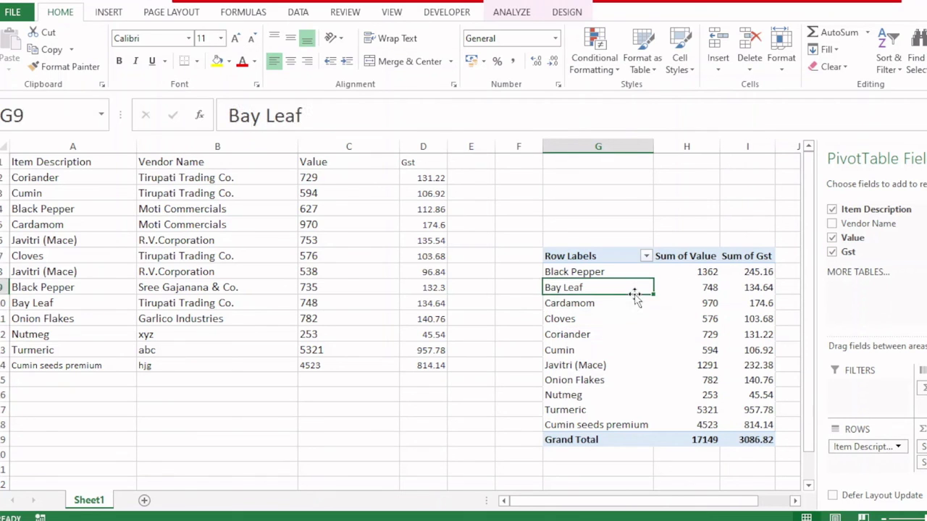